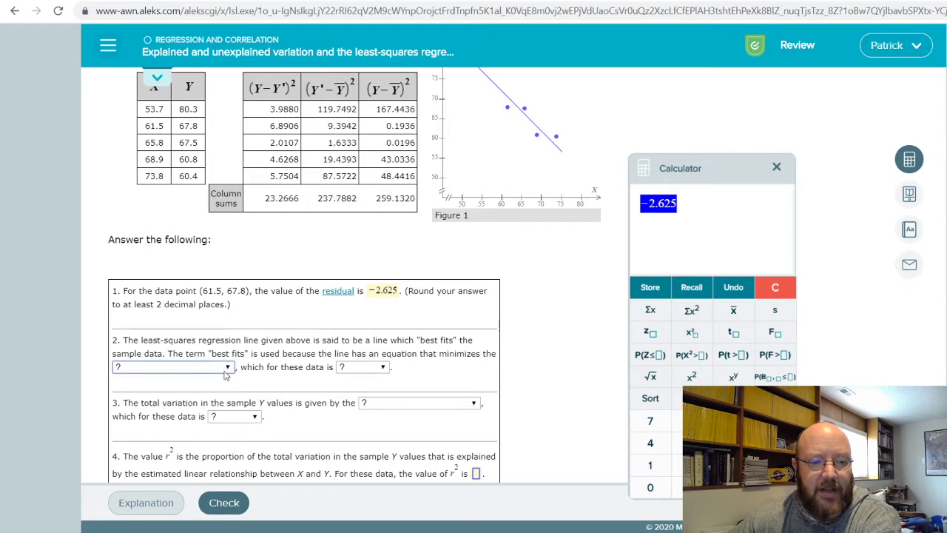
# Step: In question 2, select error sum of squares as the minimized quantity, with value 23.2666
pyautogui.click(202, 415)
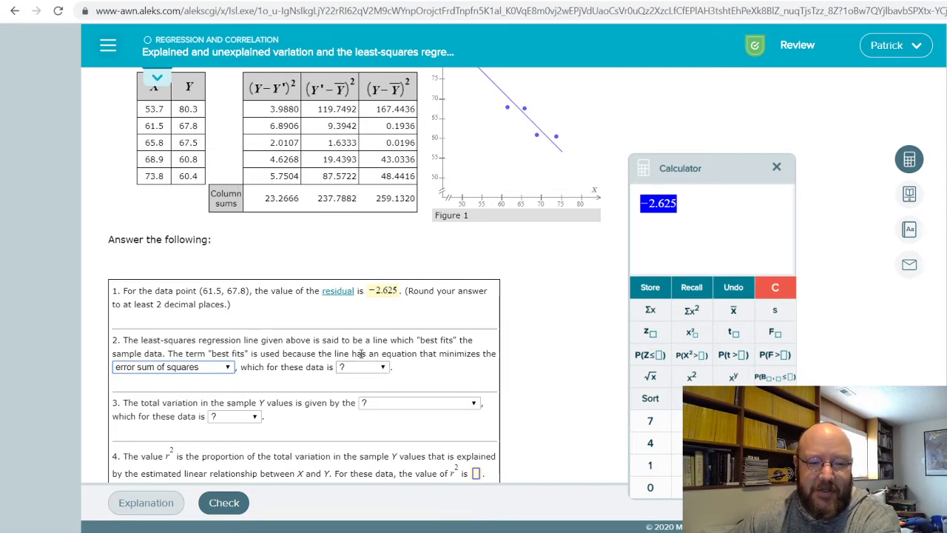
pyautogui.moveTo(362, 353); pyautogui.dragTo(498, 356)
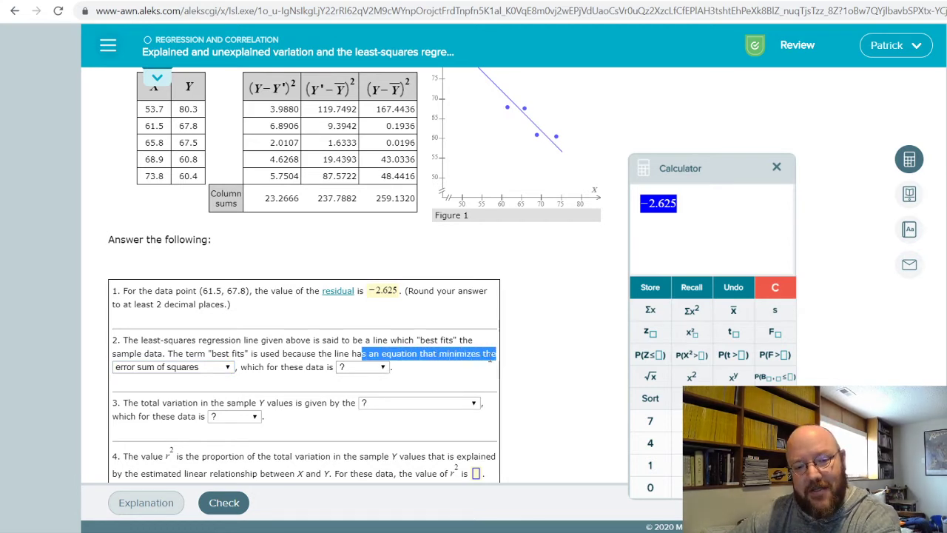
pyautogui.click(423, 354)
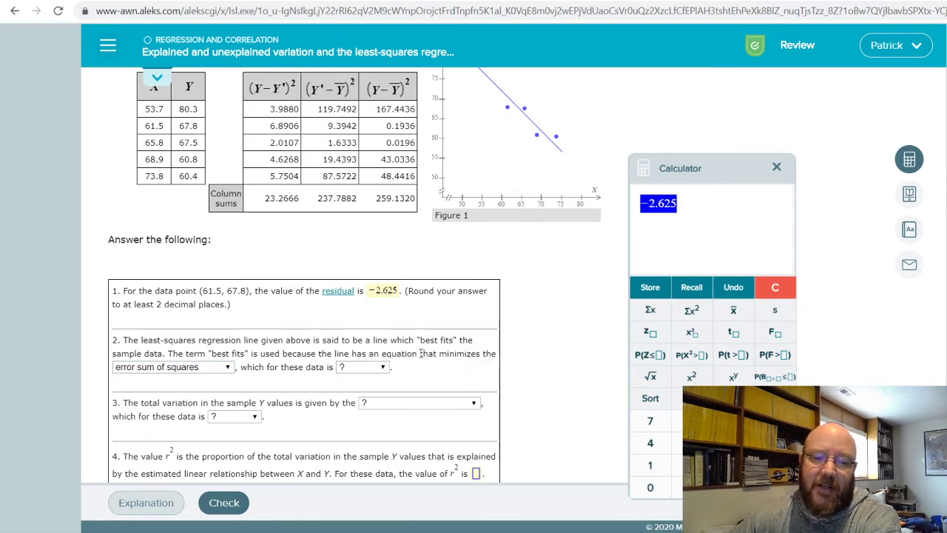
pyautogui.moveTo(320, 353); pyautogui.dragTo(496, 353)
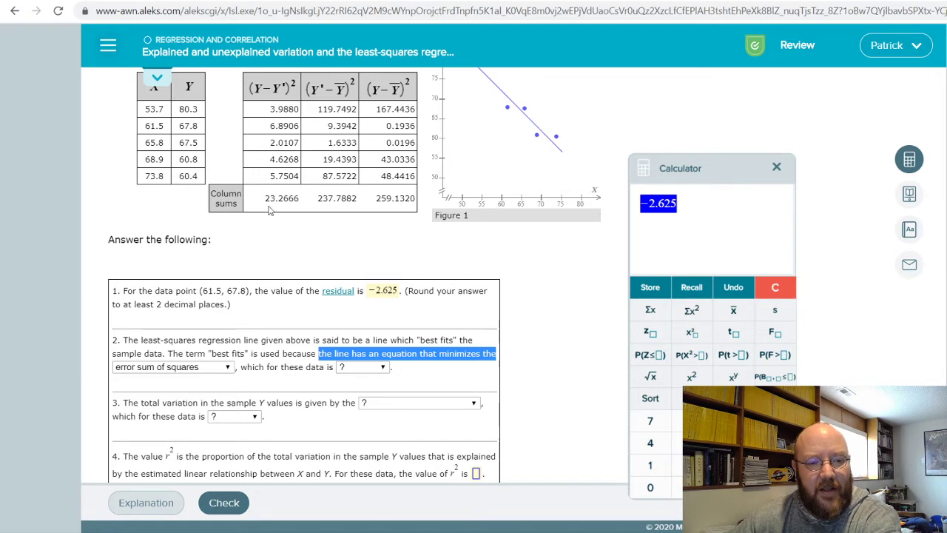
pyautogui.click(363, 367)
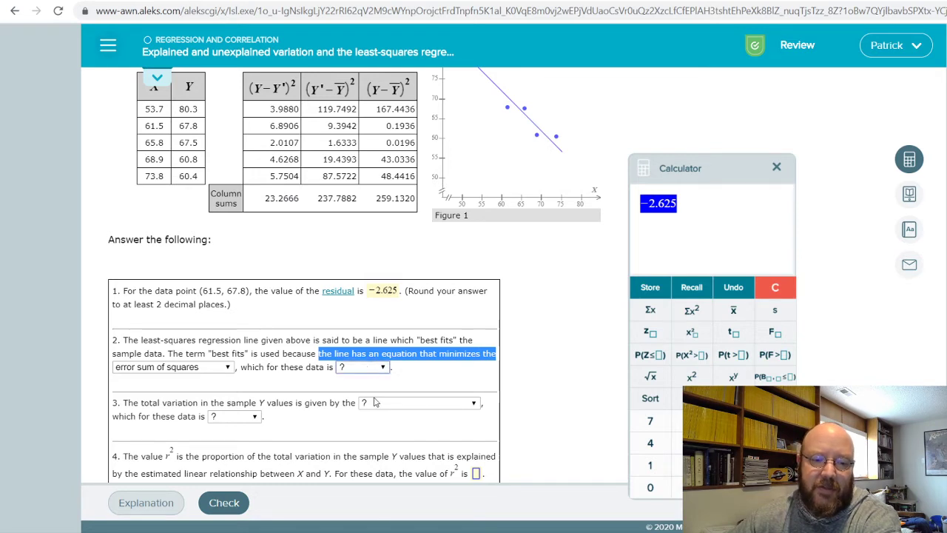
pyautogui.click(363, 399)
pyautogui.click(309, 388)
pyautogui.scroll(-1, 307, 388)
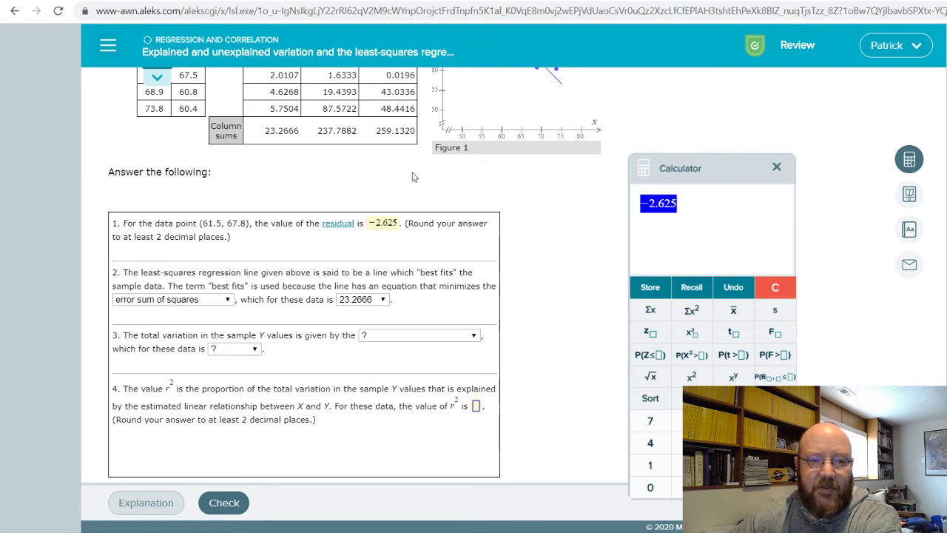
# Step: Set question 3's total variation to the total sum of squares, 259.1320
pyautogui.click(448, 365)
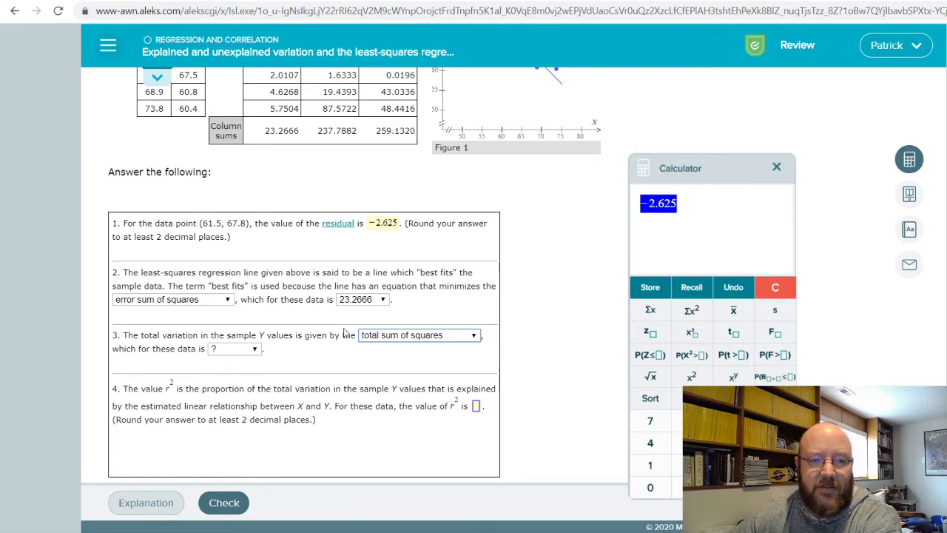
pyautogui.click(253, 348)
pyautogui.click(249, 370)
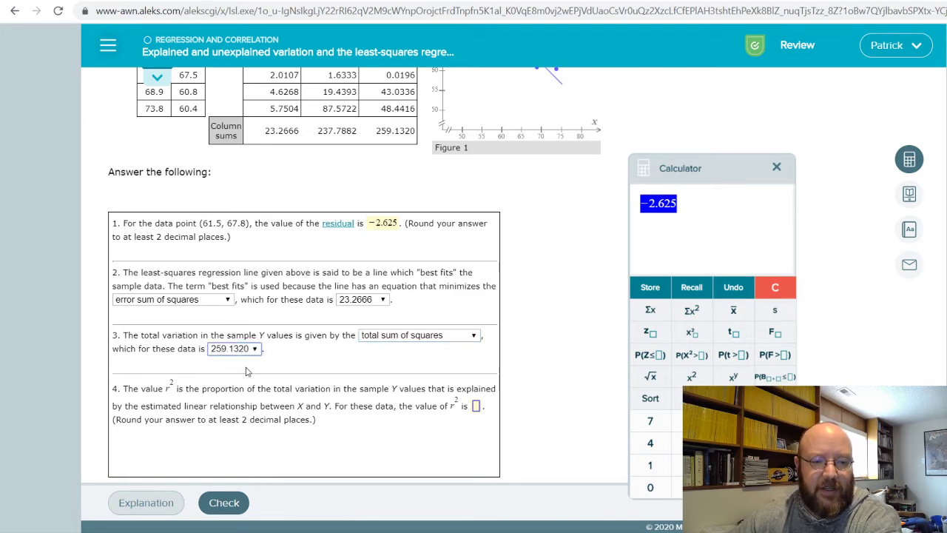
pyautogui.press('Tab')
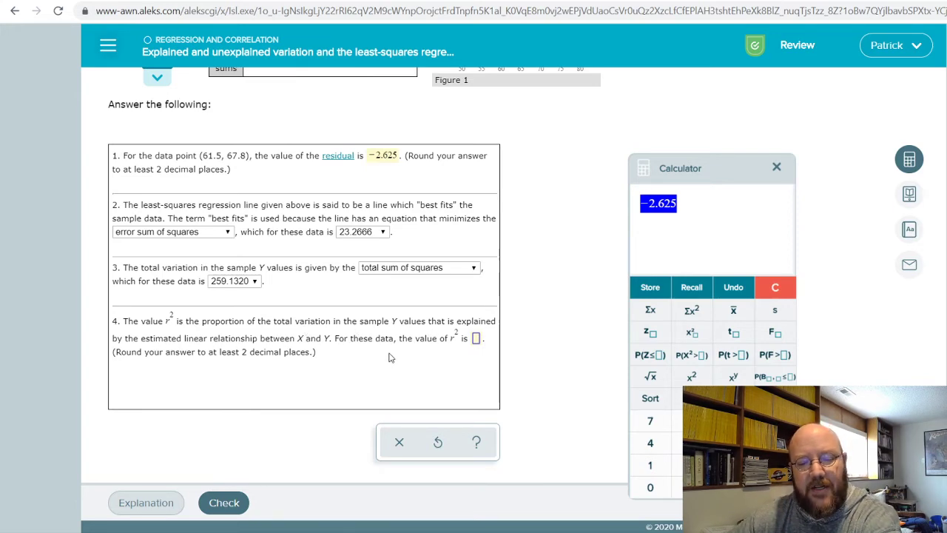
# Step: Clear the calculator and enter 237.7882 as the numerator of a fraction
pyautogui.scroll(3, 391, 359)
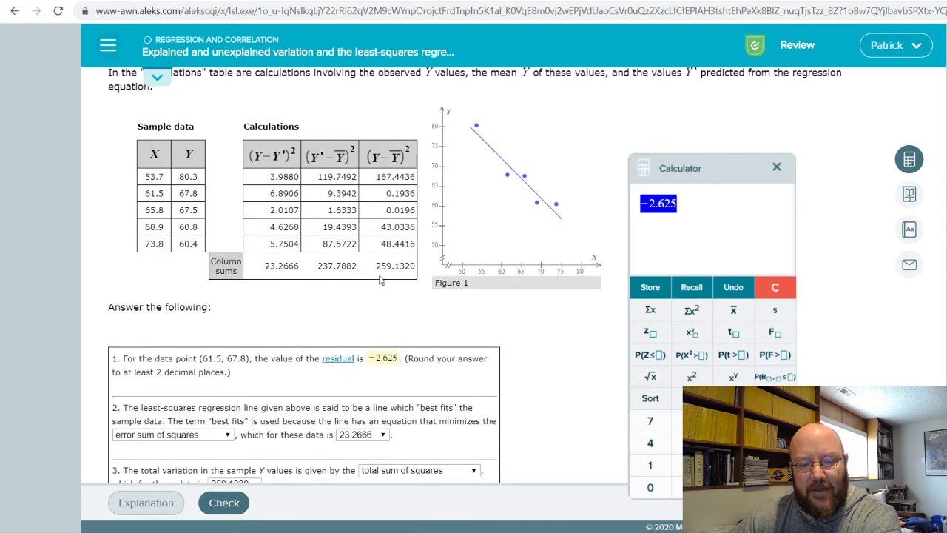
pyautogui.scroll(-3, 362, 307)
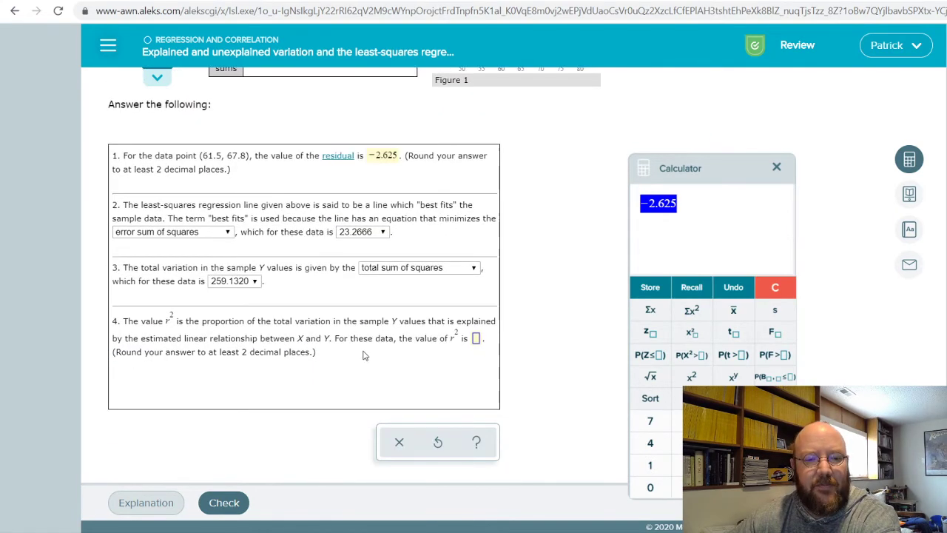
pyautogui.scroll(3, 337, 332)
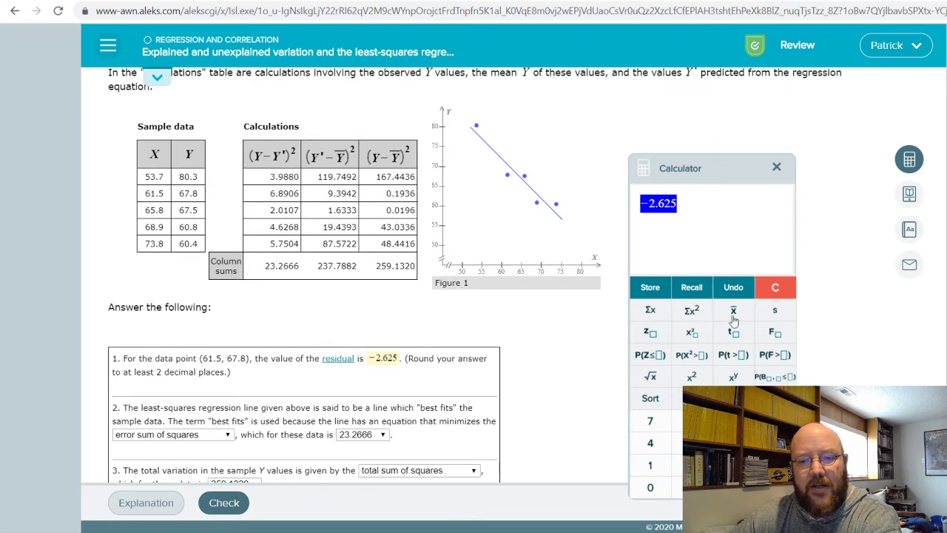
pyautogui.click(777, 288)
pyautogui.moveTo(715, 167); pyautogui.dragTo(709, 128)
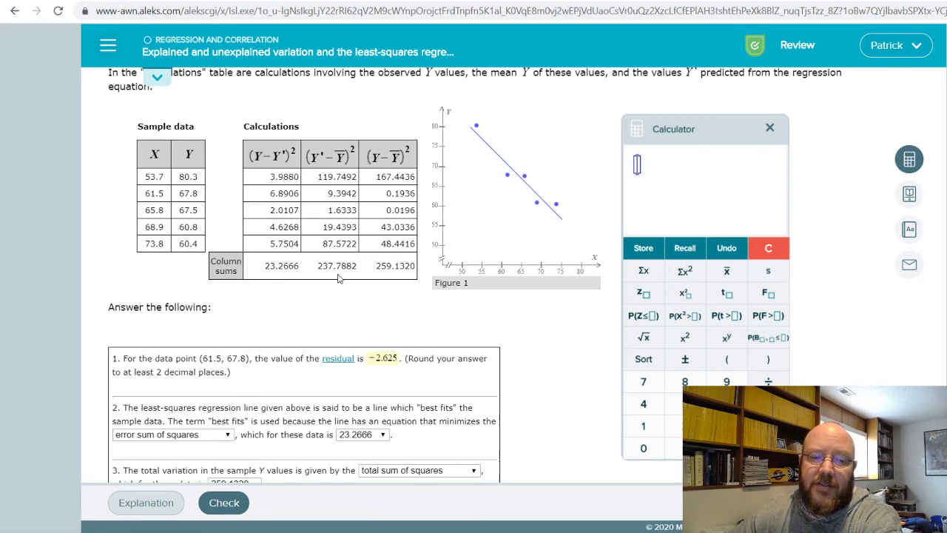
pyautogui.click(684, 426)
pyautogui.click(726, 425)
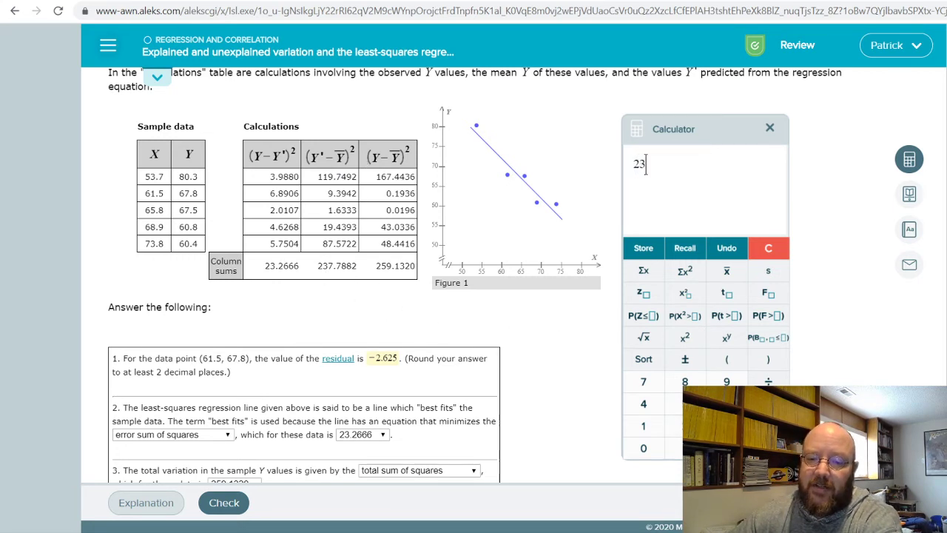
pyautogui.click(643, 381)
pyautogui.click(684, 447)
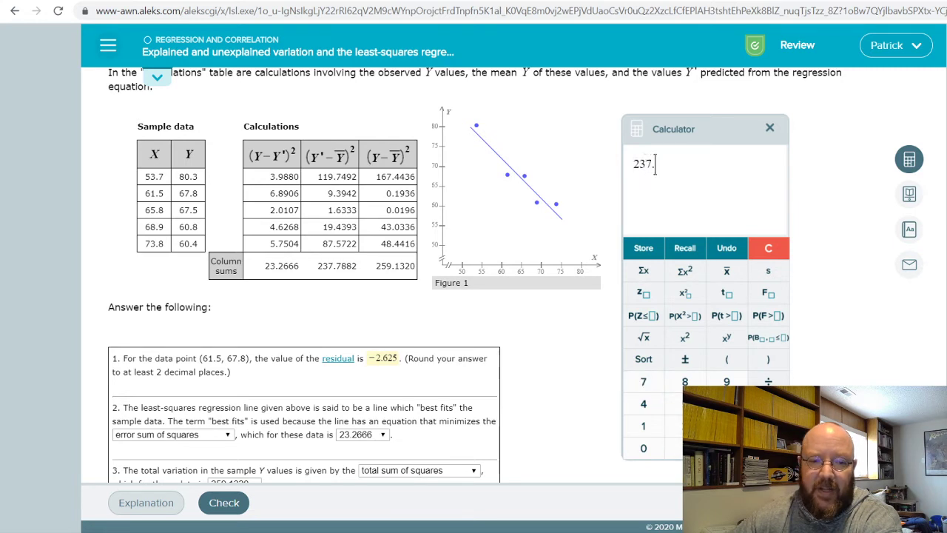
pyautogui.click(643, 381)
pyautogui.click(684, 381)
pyautogui.click(684, 381)
pyautogui.click(684, 425)
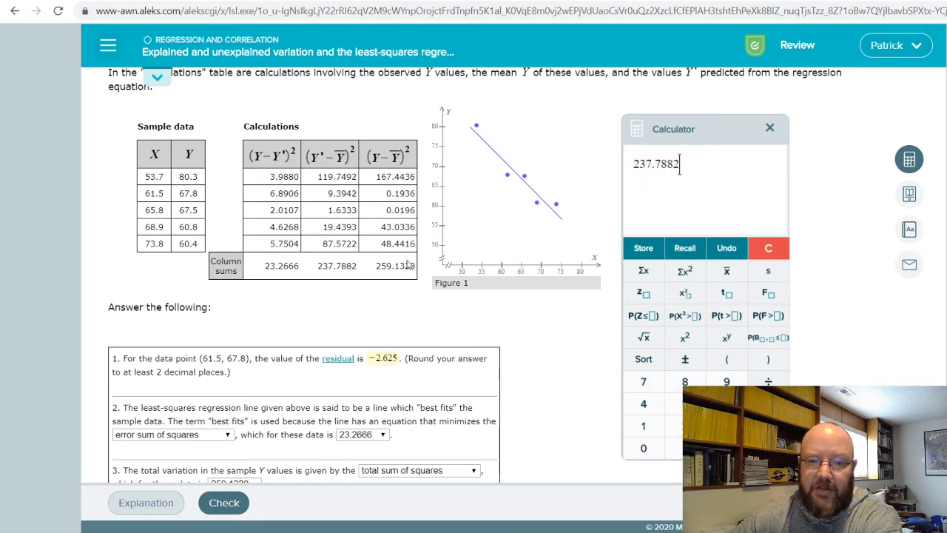
pyautogui.click(768, 381)
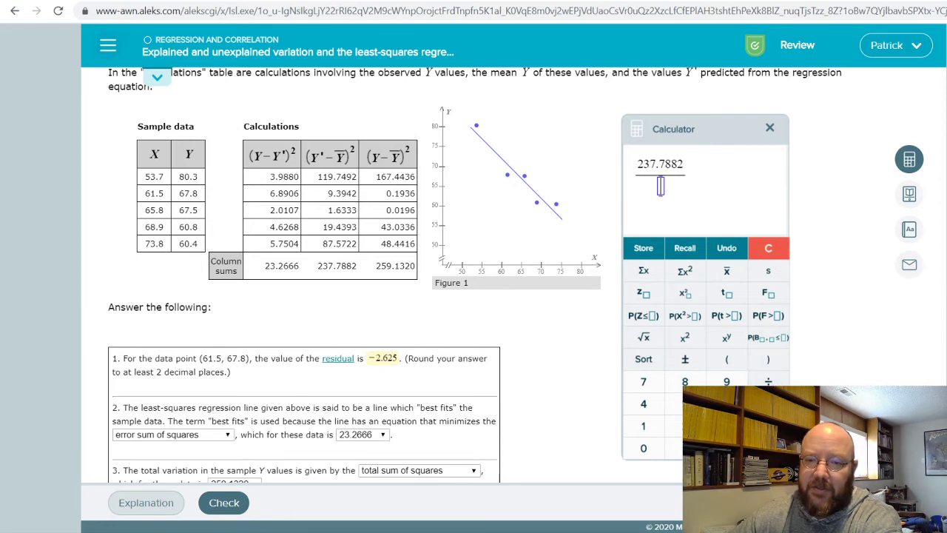
# Step: Enter denominator 259.1320 and evaluate the fraction to 0.91763348409
pyautogui.click(684, 425)
pyautogui.click(684, 403)
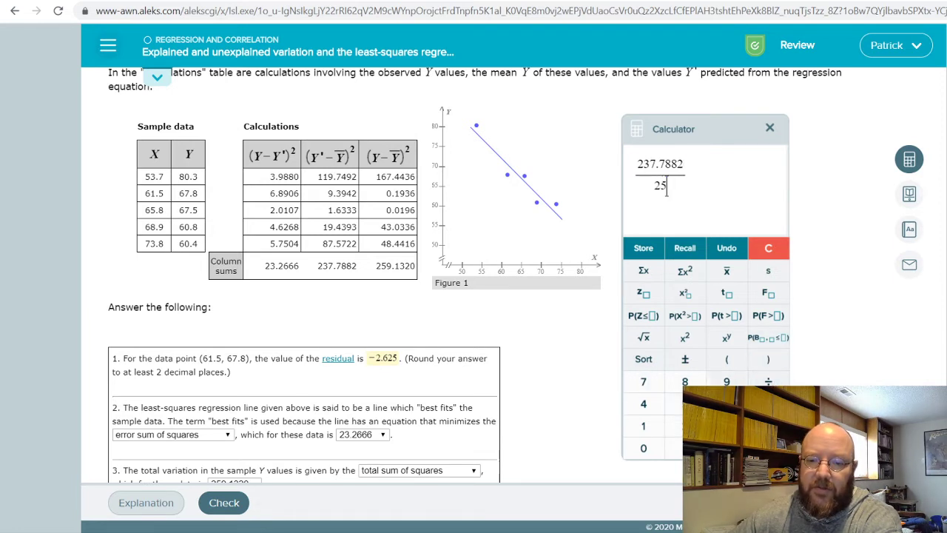
pyautogui.click(726, 381)
pyautogui.click(685, 447)
pyautogui.click(643, 425)
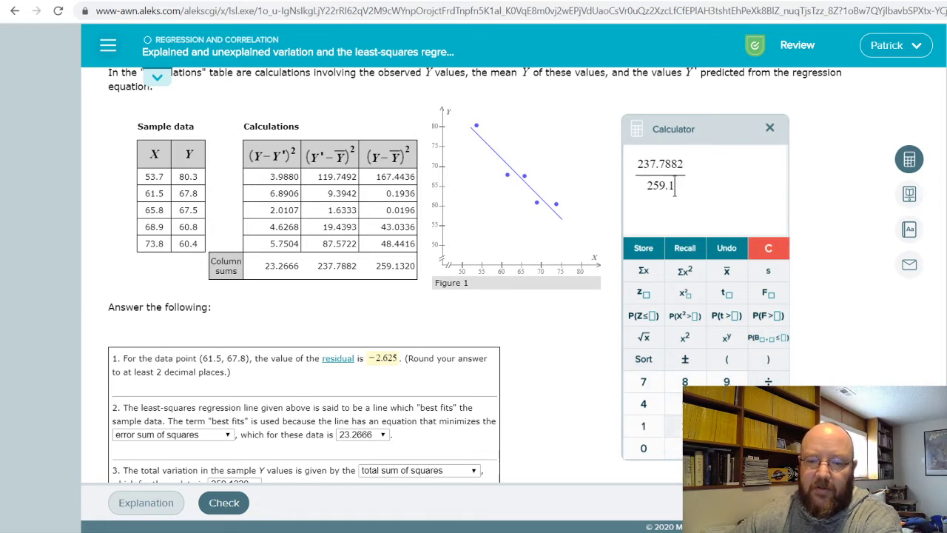
pyautogui.click(726, 426)
pyautogui.click(684, 425)
pyautogui.click(643, 448)
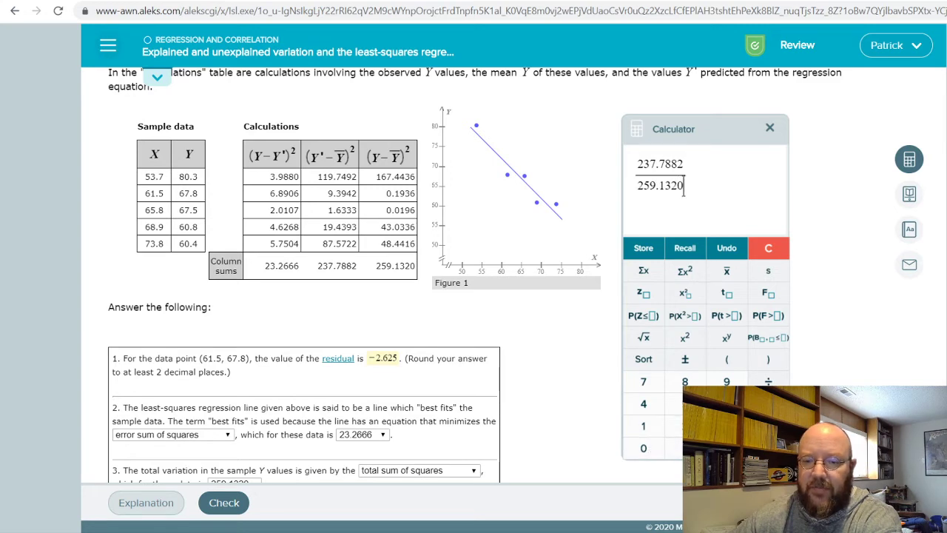
pyautogui.press('Return')
pyautogui.scroll(-4, 563, 381)
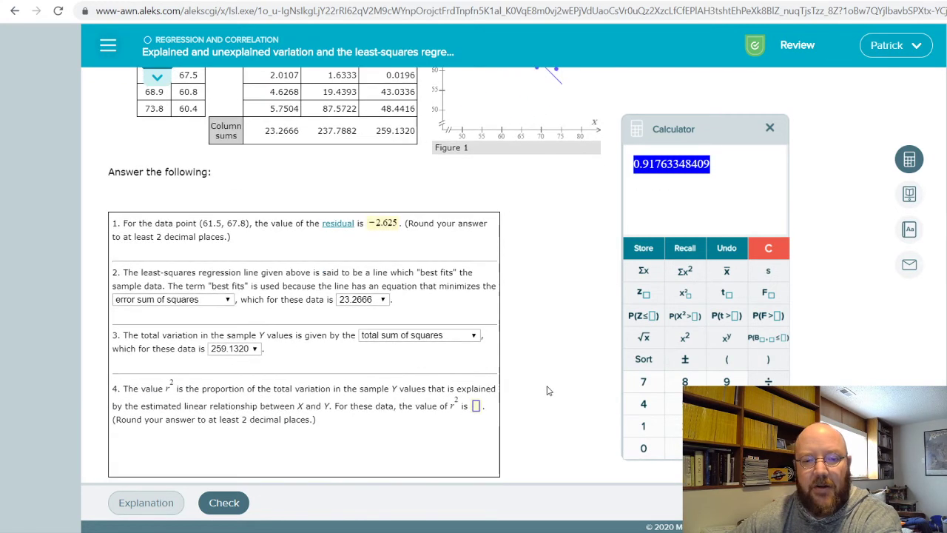
# Step: Answer 0.918 for r², check the problem, and load a new practice problem
pyautogui.click(477, 277)
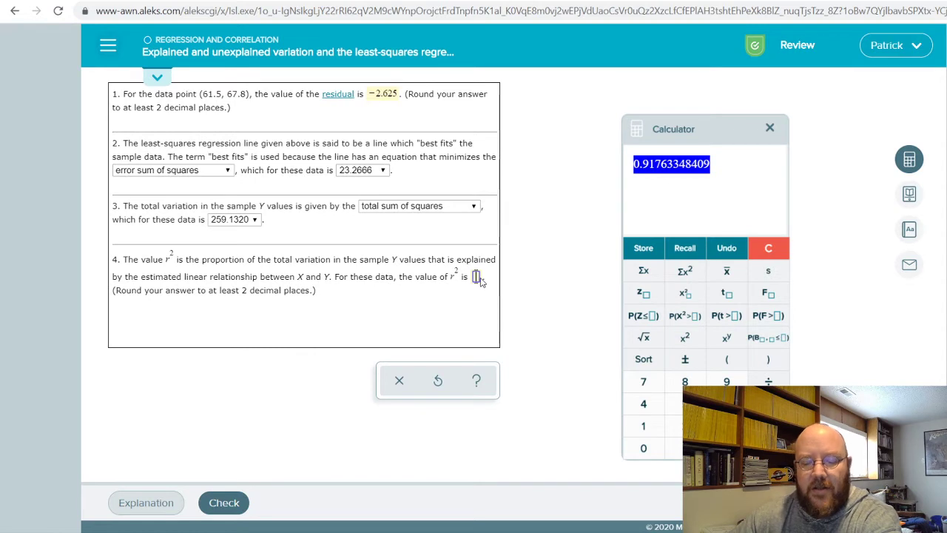
pyautogui.write('0.91')
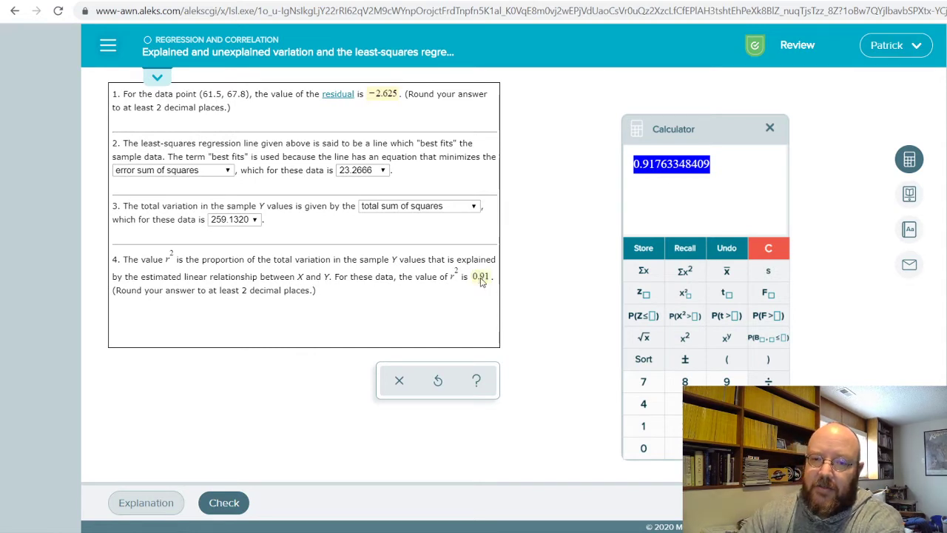
pyautogui.write('7')
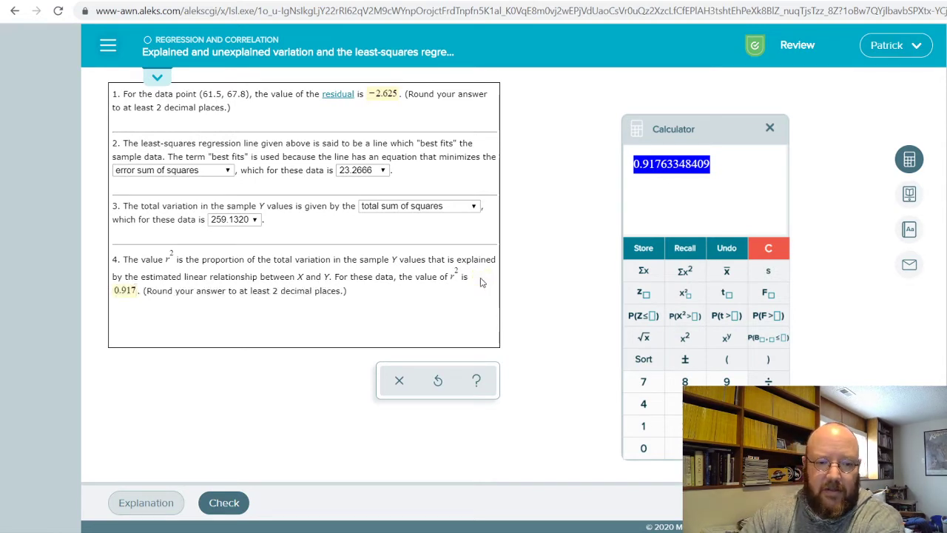
pyautogui.press('BackSpace')
pyautogui.write('8')
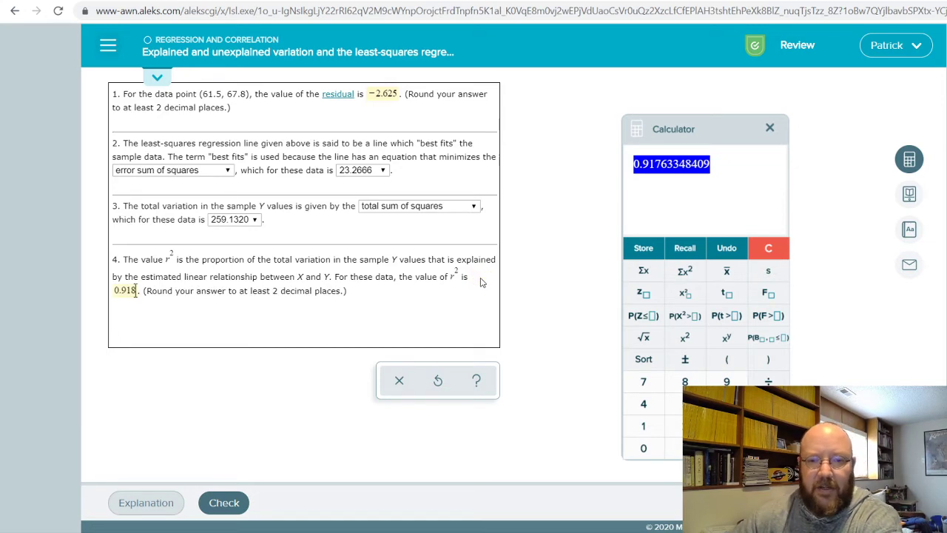
pyautogui.click(224, 502)
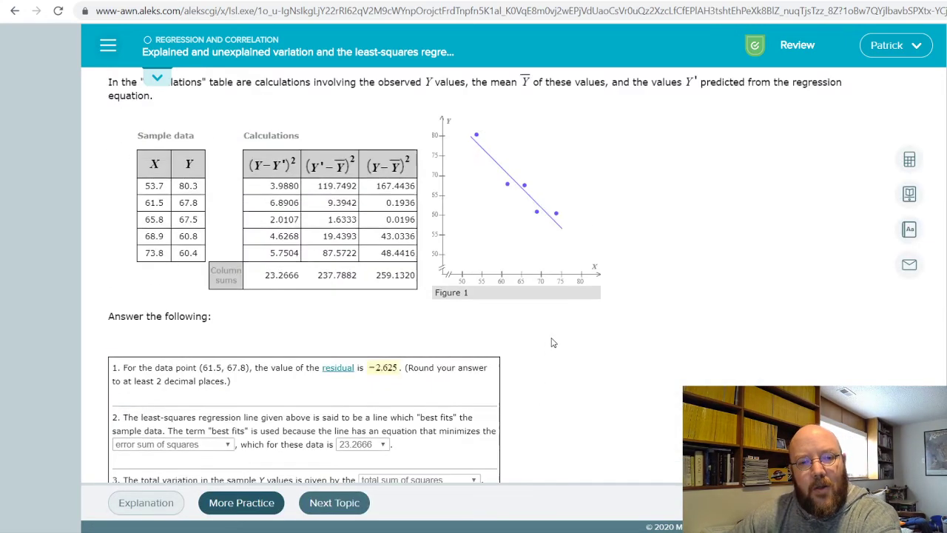
pyautogui.scroll(-5, 551, 342)
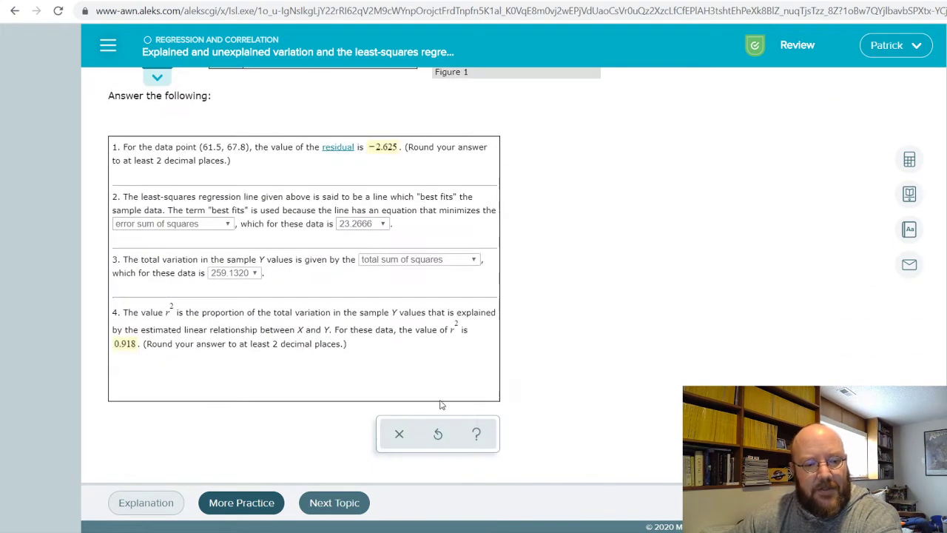
pyautogui.click(273, 504)
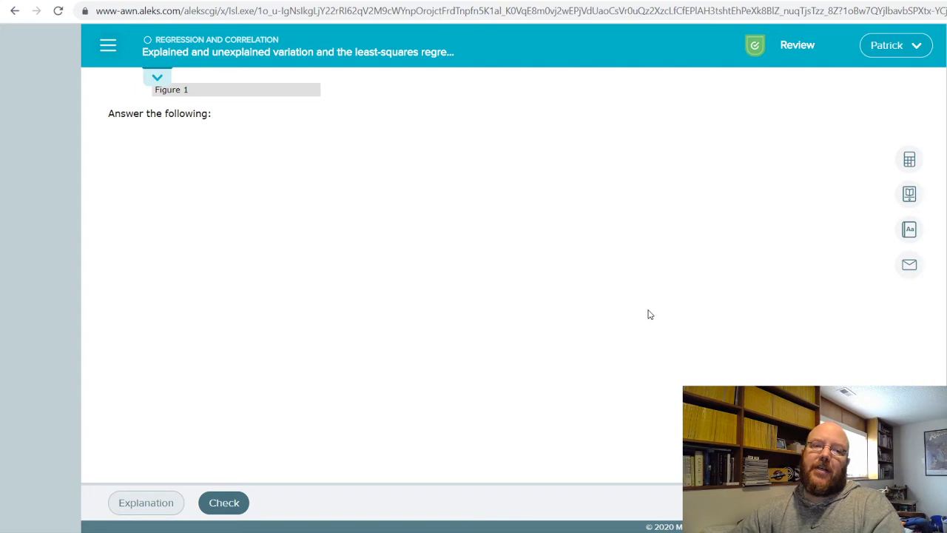
# Step: In question 1, choose error sum of squares as the minimized quantity, valued 1860.0809
pyautogui.scroll(3, 671, 324)
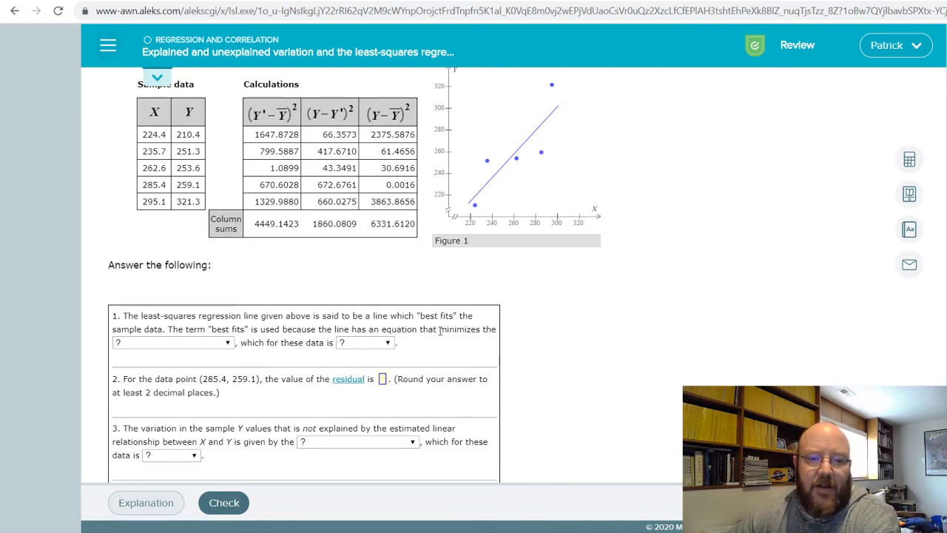
pyautogui.moveTo(421, 315); pyautogui.dragTo(464, 316)
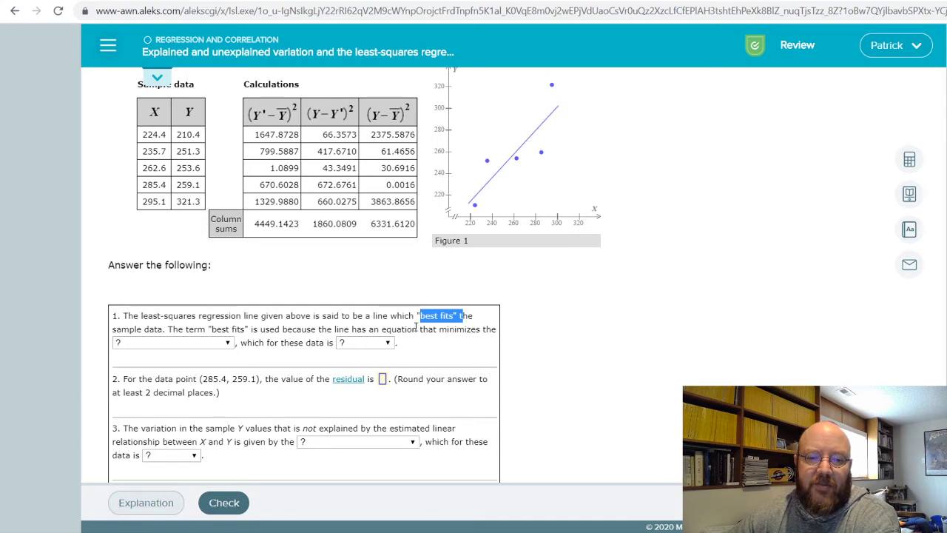
pyautogui.moveTo(412, 329); pyautogui.dragTo(466, 337)
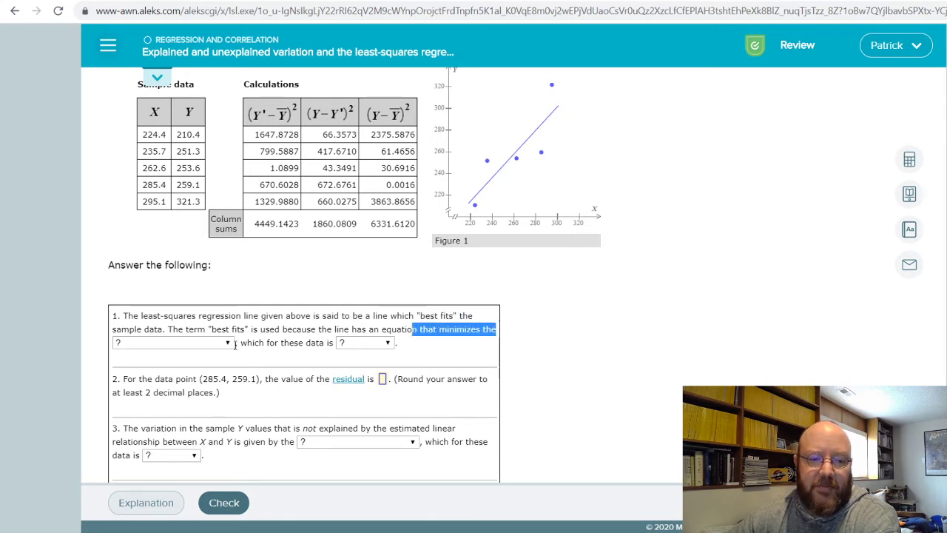
pyautogui.click(196, 391)
pyautogui.click(311, 293)
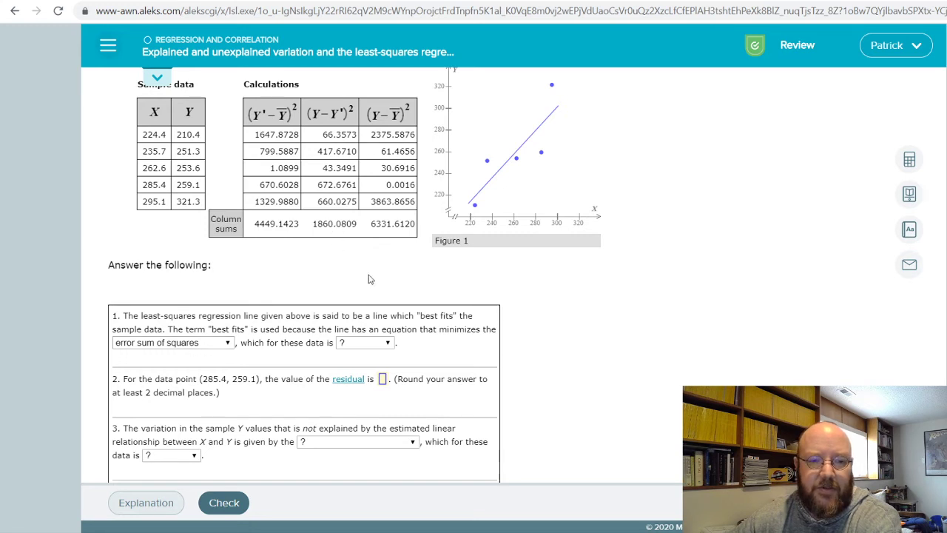
pyautogui.click(389, 342)
pyautogui.click(369, 359)
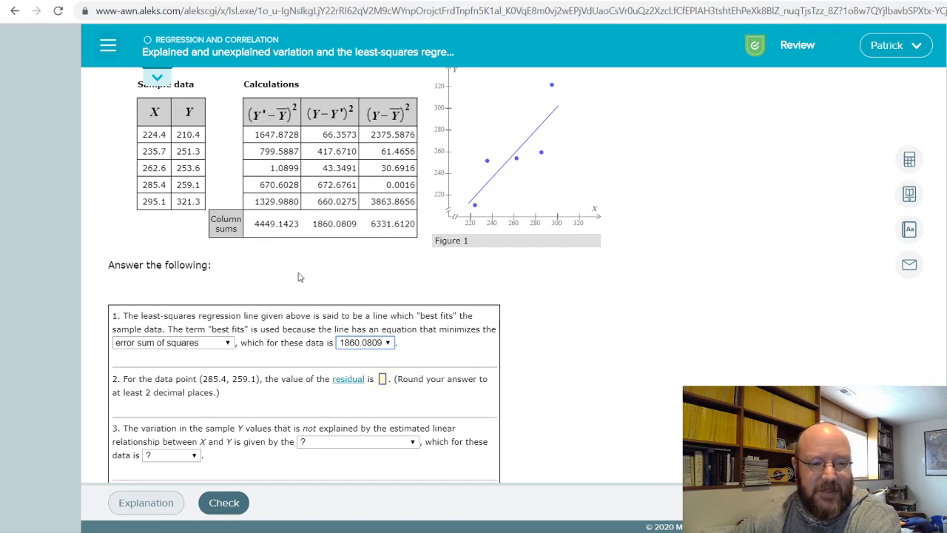
# Step: In the calculator, compute the predicted value 285.4 × 1.09 − 26.05 = 285.036
pyautogui.scroll(-1, 293, 276)
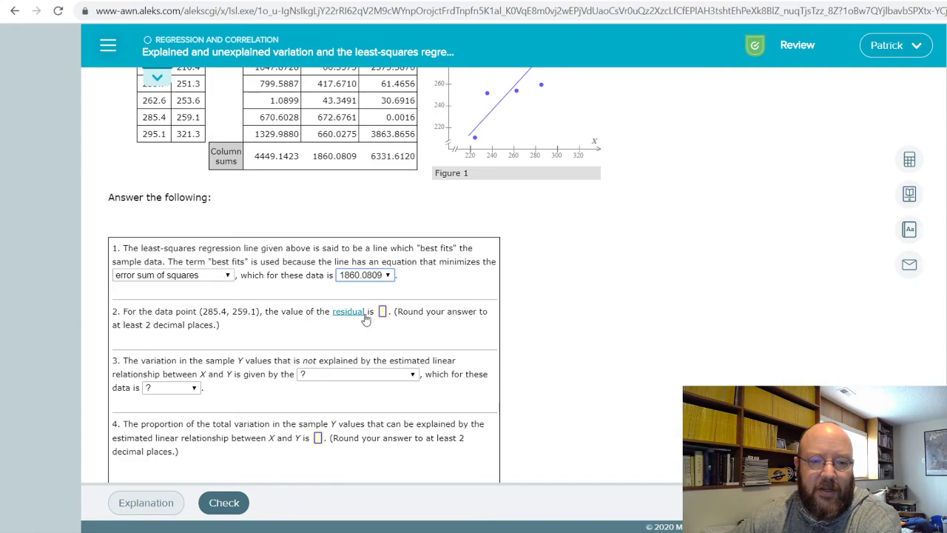
pyautogui.scroll(3, 680, 307)
pyautogui.scroll(-2, 669, 314)
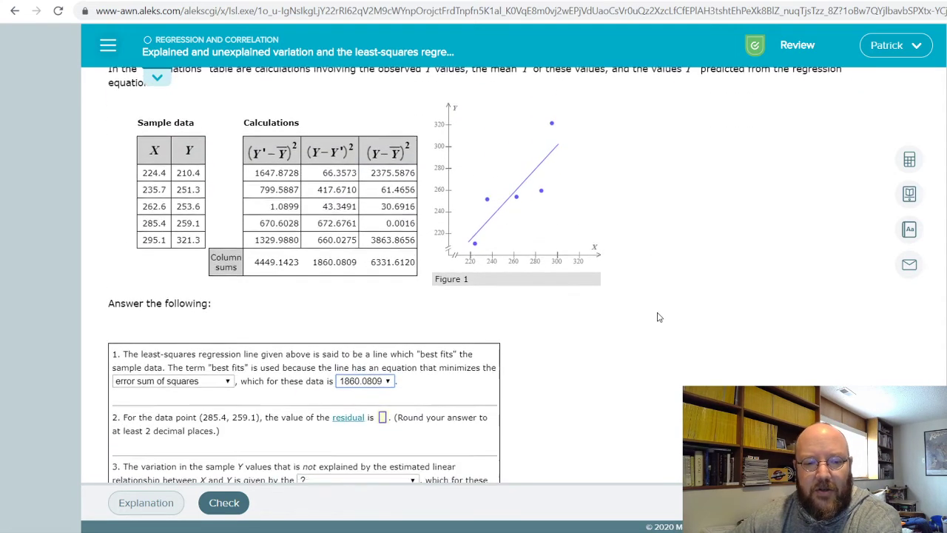
pyautogui.scroll(1, 643, 282)
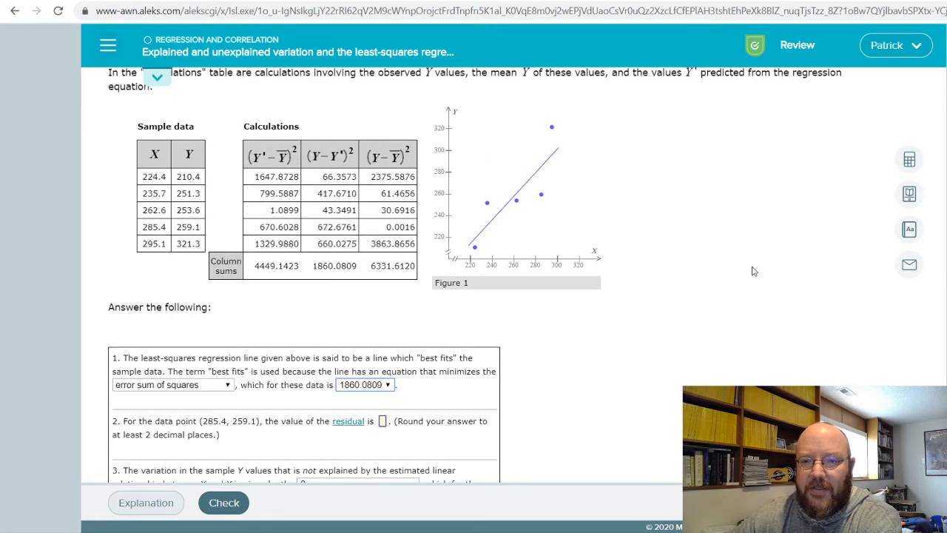
pyautogui.click(910, 159)
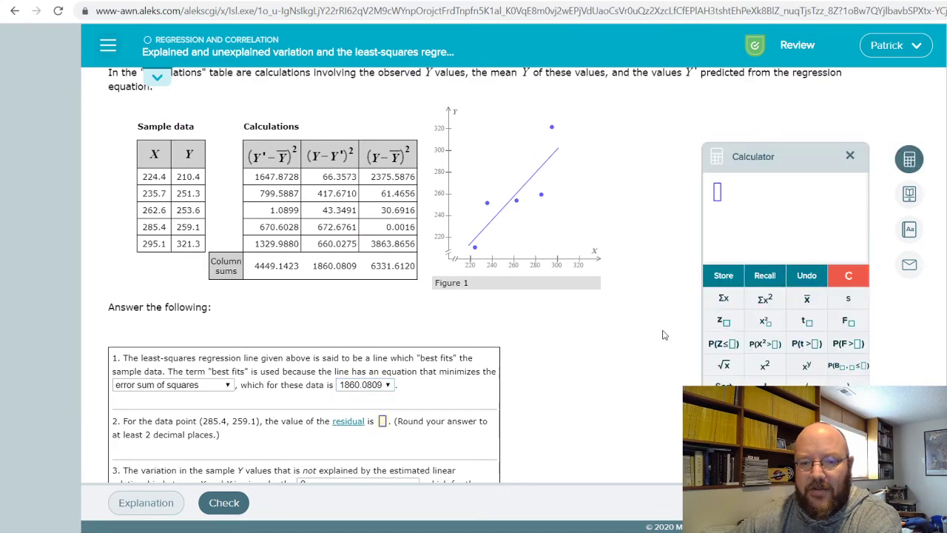
pyautogui.scroll(-1, 481, 376)
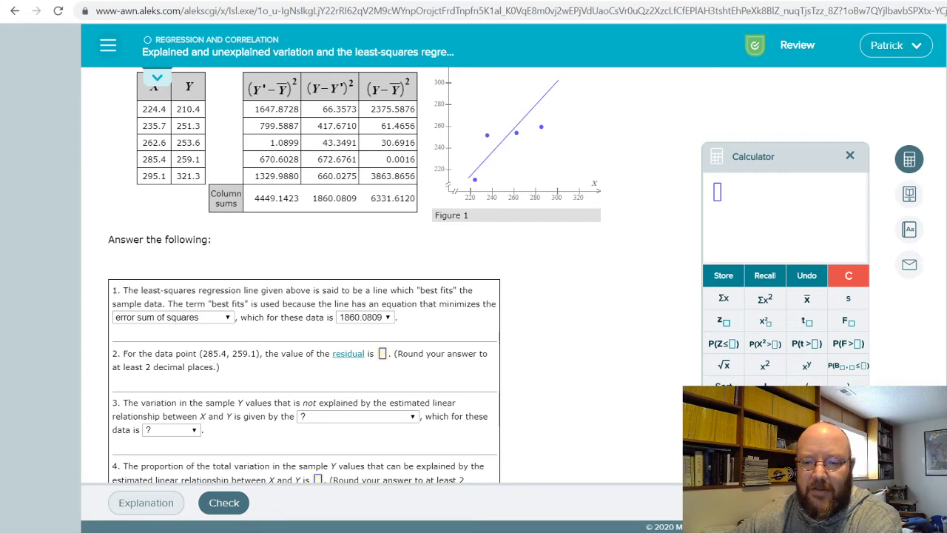
pyautogui.write('285')
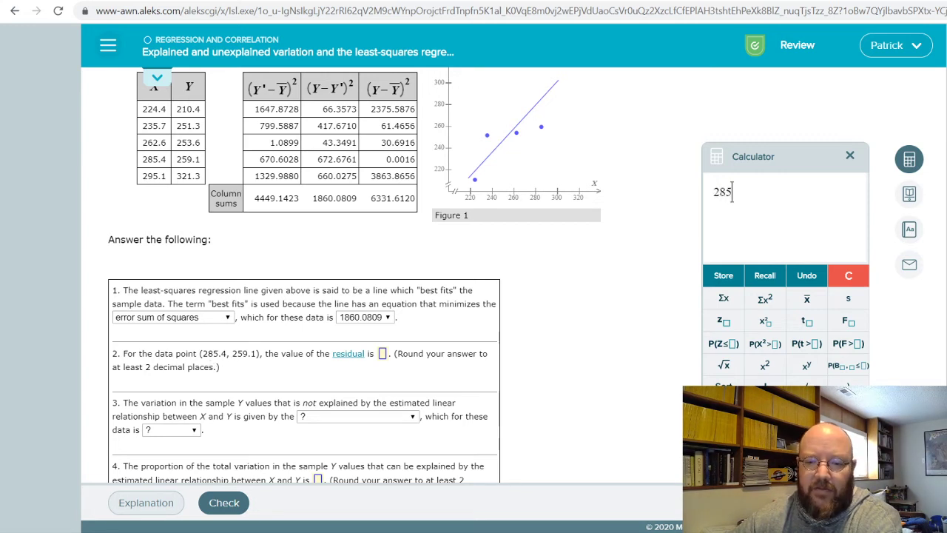
pyautogui.write('.4*')
pyautogui.scroll(3, 579, 334)
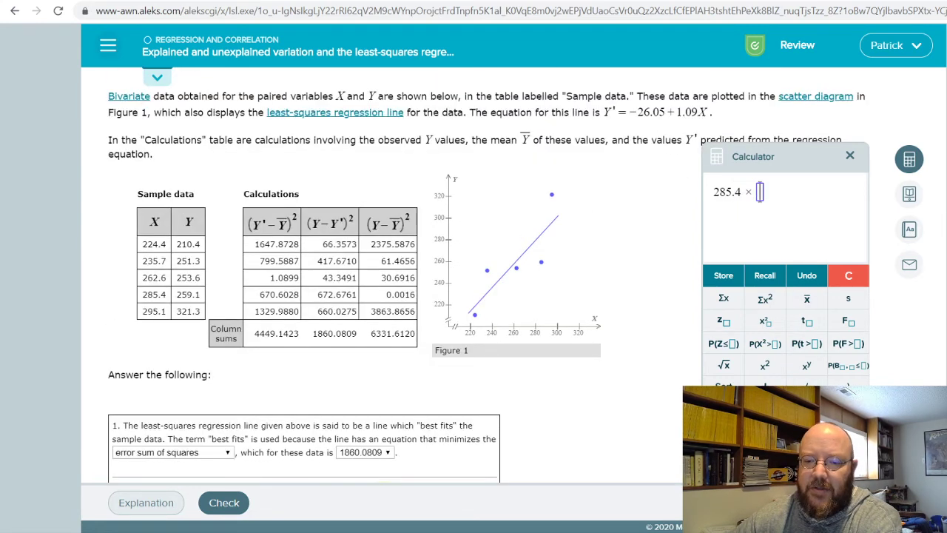
pyautogui.write('1.09')
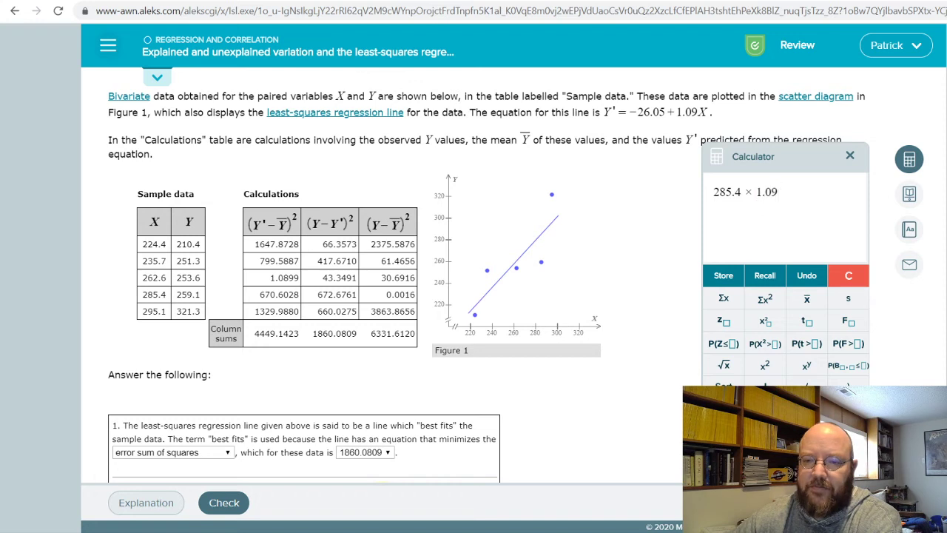
pyautogui.press('Return')
pyautogui.write('+')
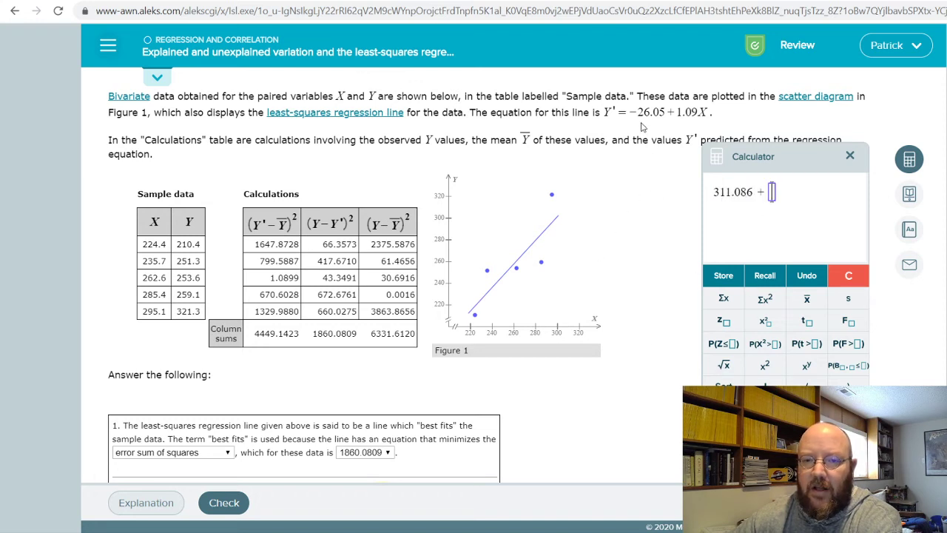
pyautogui.press('BackSpace')
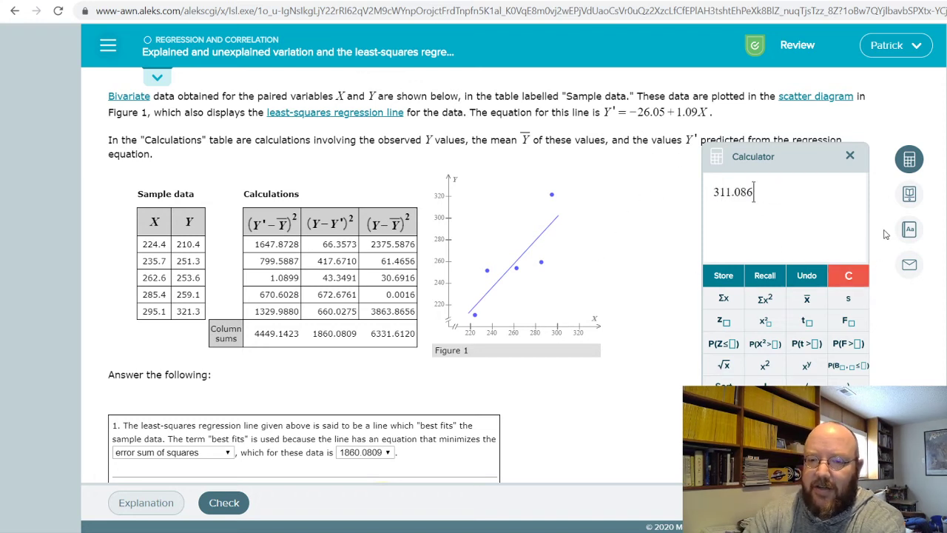
pyautogui.write('-')
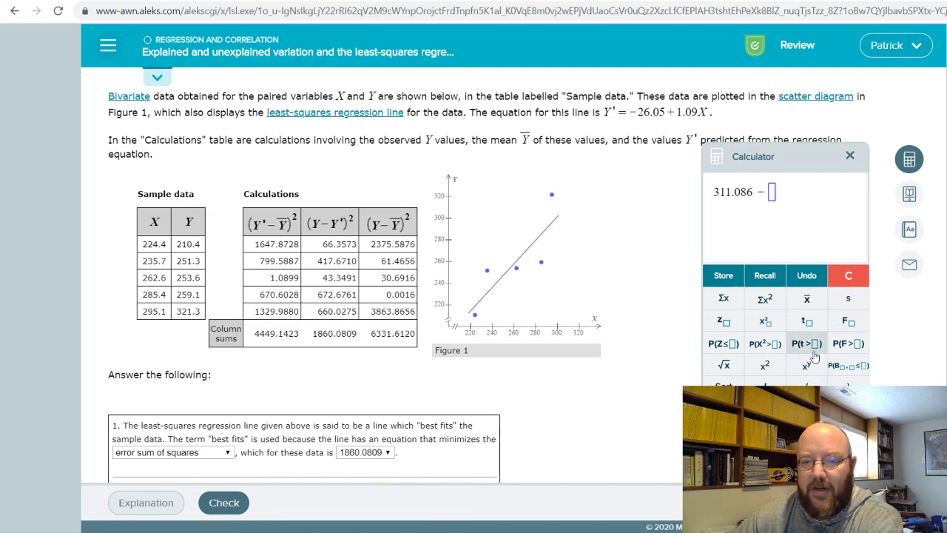
pyautogui.write('2')
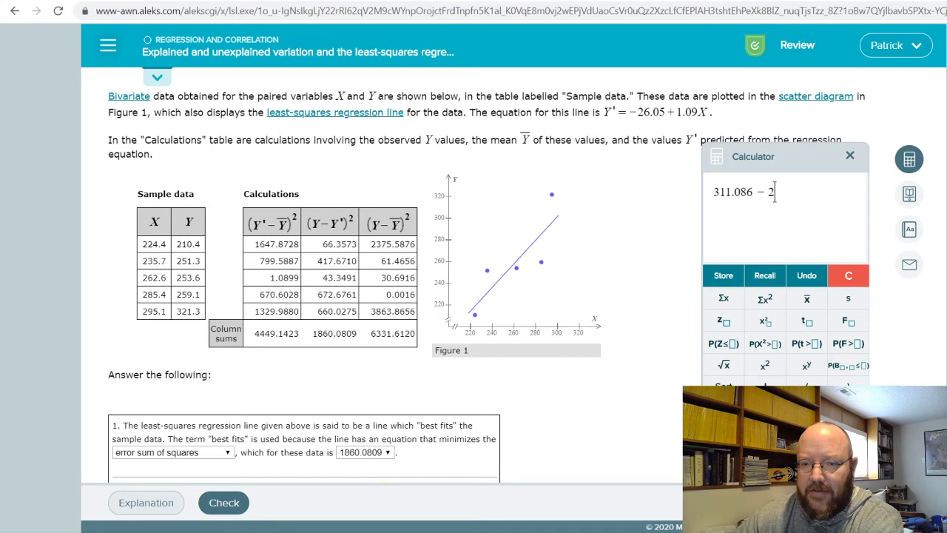
pyautogui.write('6.')
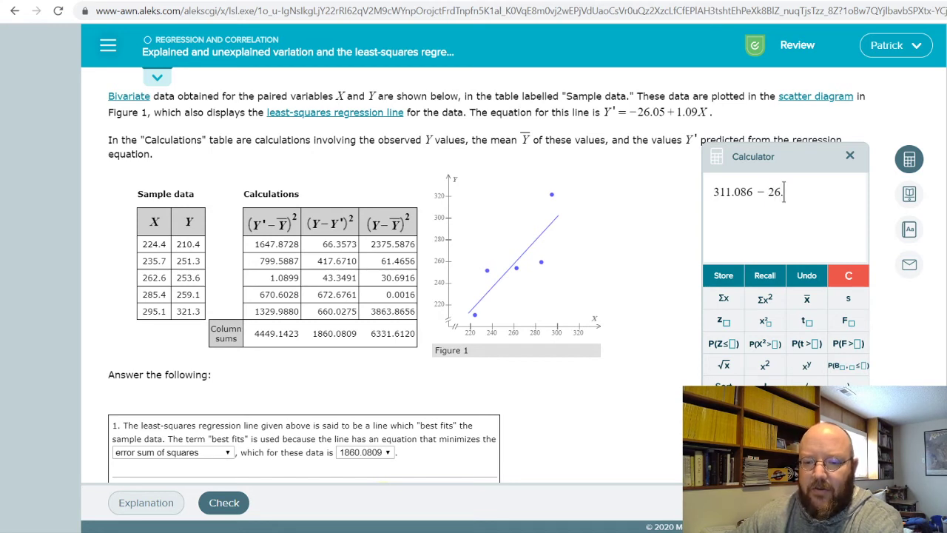
pyautogui.write('05')
pyautogui.press('Return')
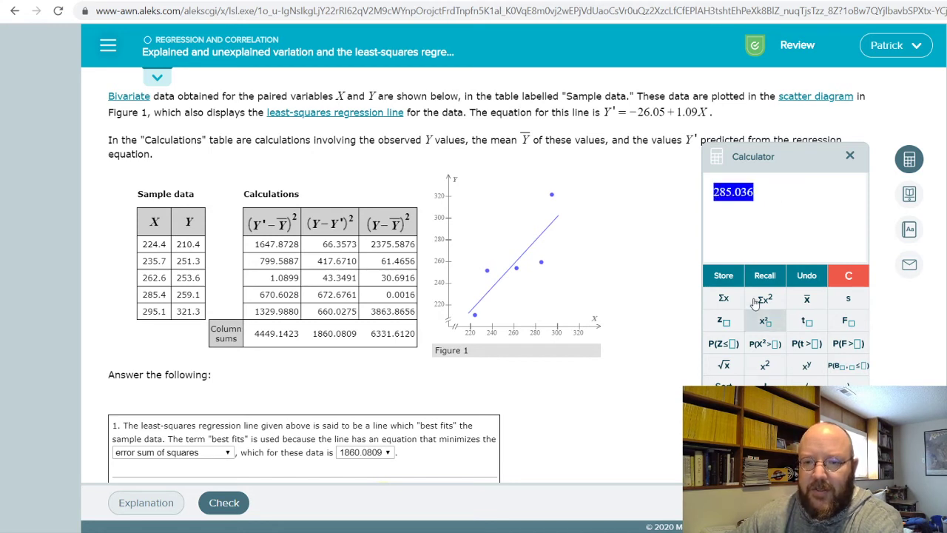
# Step: Compute 259.1 − 285.036 and enter -25.936 as question 2's residual
pyautogui.click(725, 212)
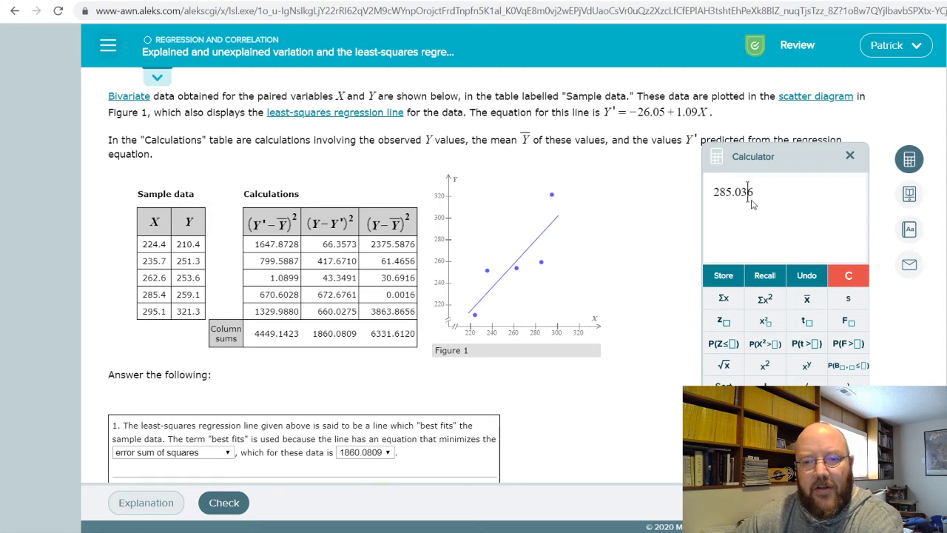
pyautogui.scroll(-2, 564, 351)
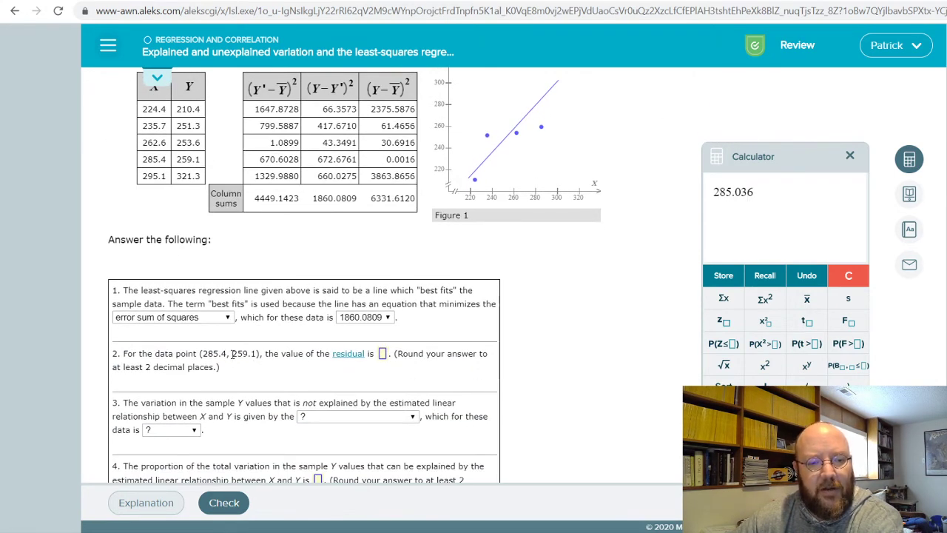
pyautogui.moveTo(232, 354); pyautogui.dragTo(258, 354)
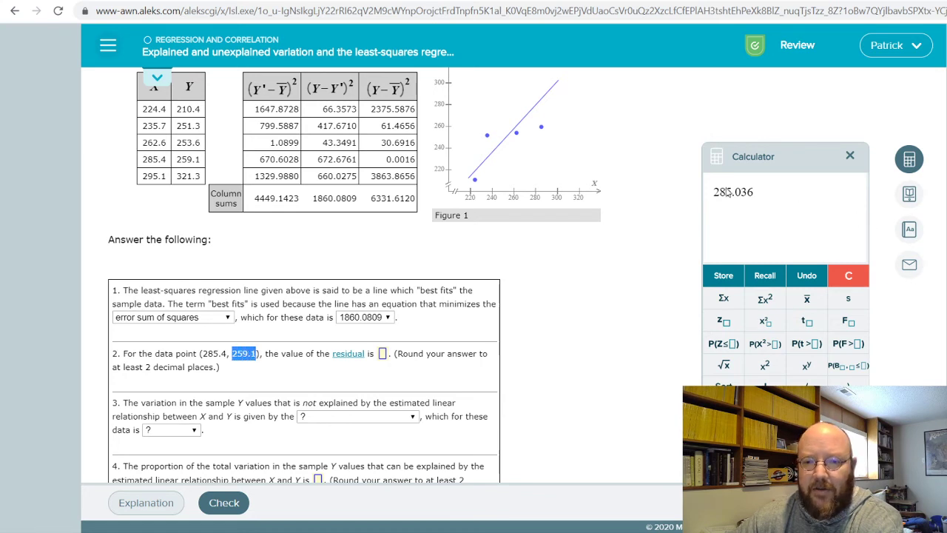
pyautogui.click(856, 219)
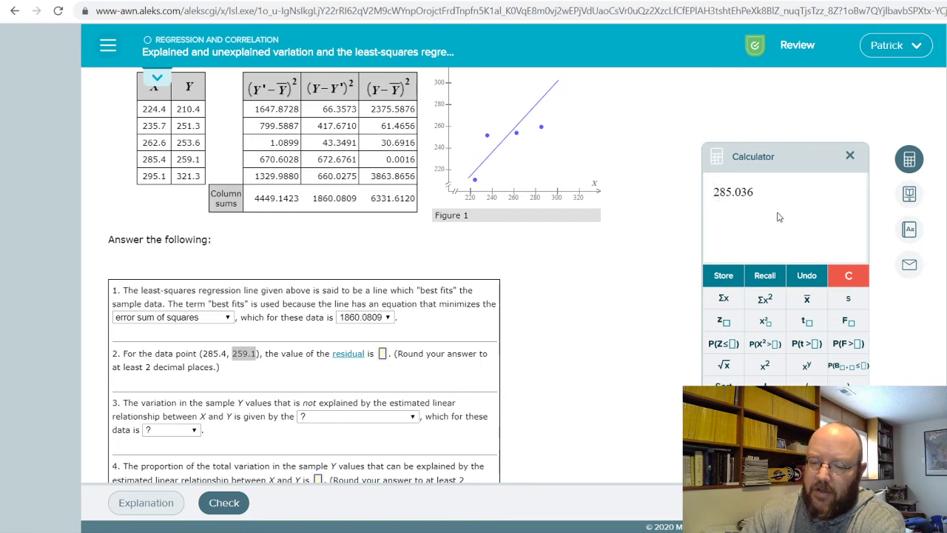
pyautogui.write('259.1')
pyautogui.write('-')
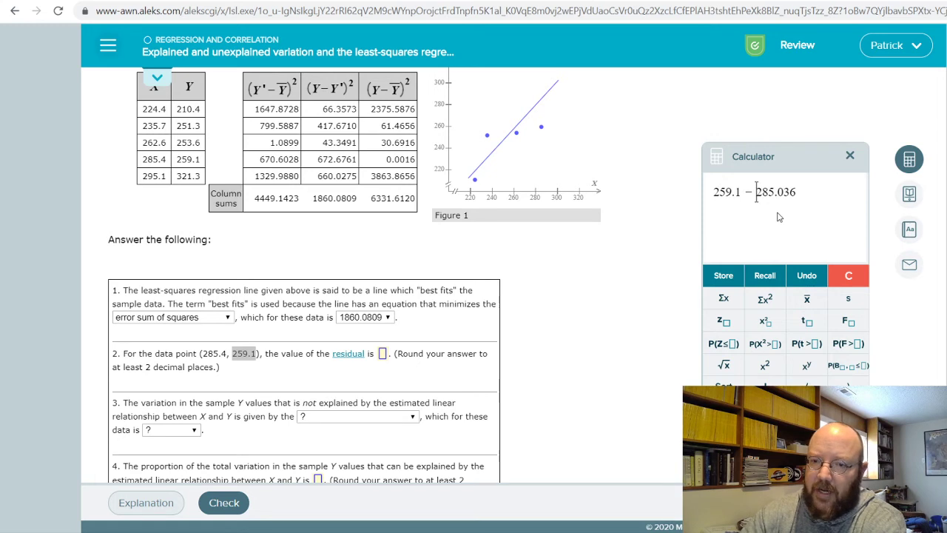
pyautogui.click(809, 198)
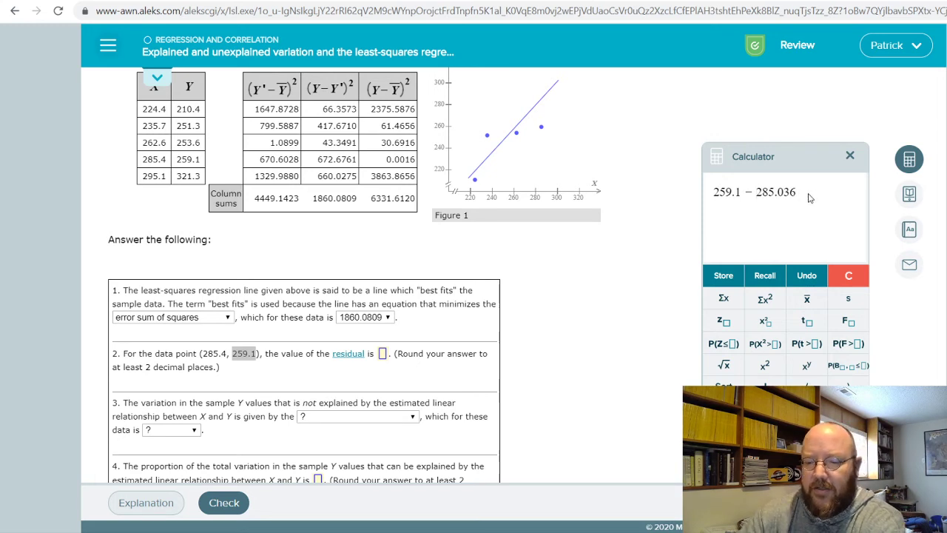
pyautogui.press('Return')
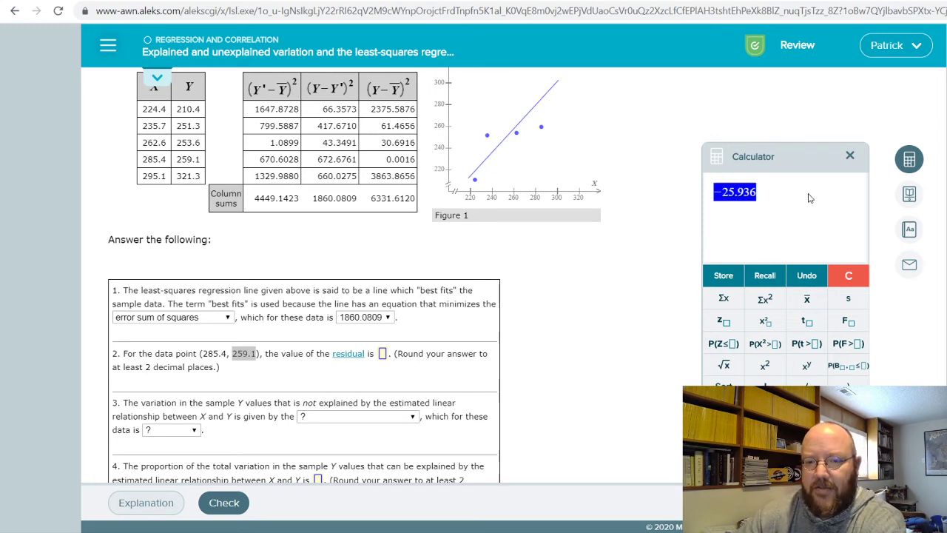
pyautogui.click(383, 354)
pyautogui.write('-25')
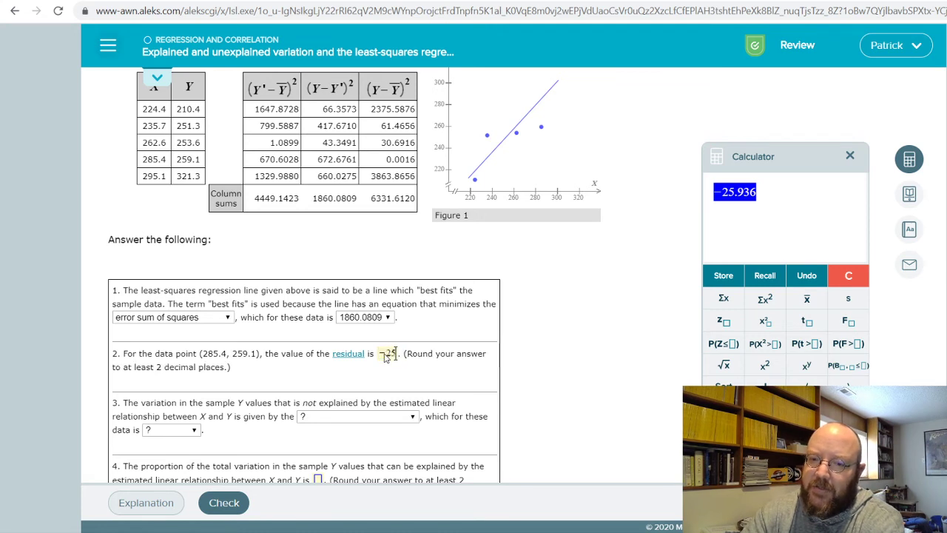
pyautogui.write('.936')
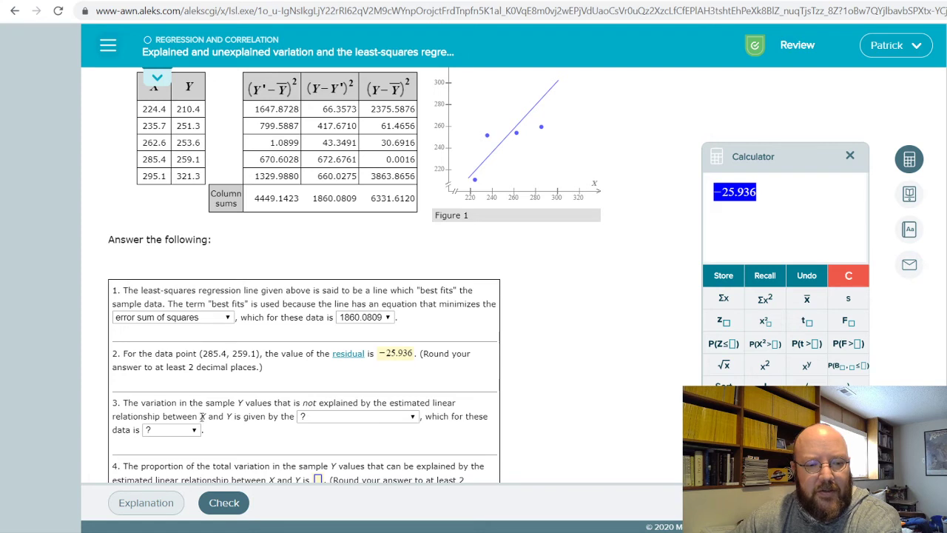
# Step: In question 3, choose error sum of squares and its value 1860.0809 as the unexplained variation
pyautogui.click(406, 422)
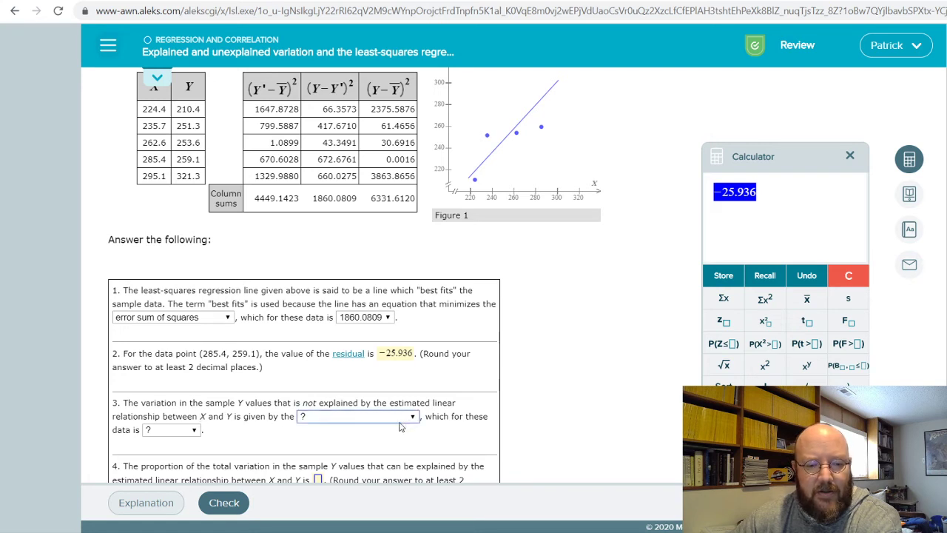
pyautogui.click(366, 466)
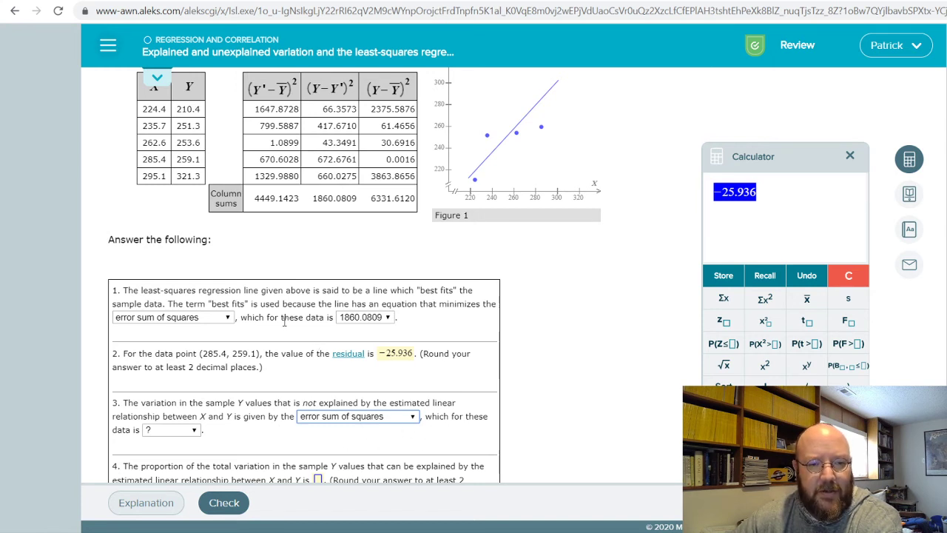
pyautogui.click(194, 430)
pyautogui.click(194, 462)
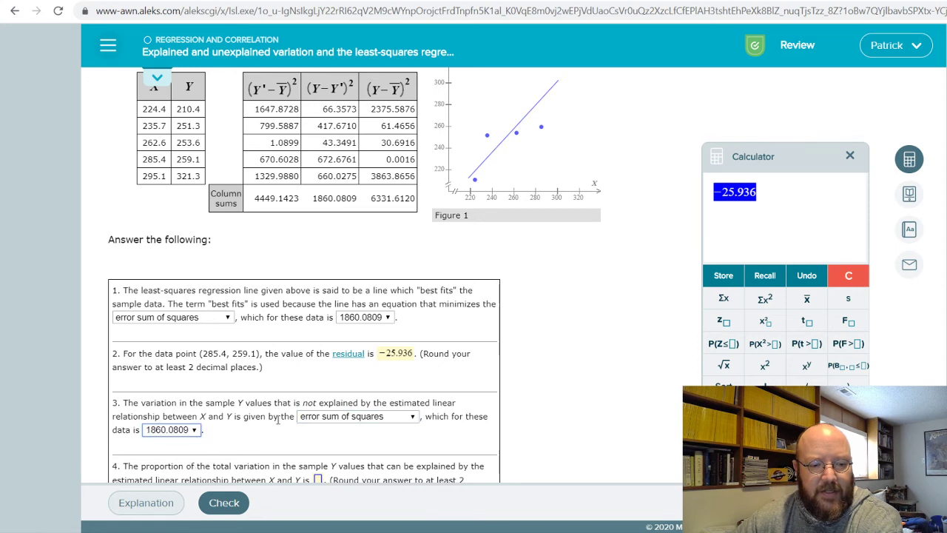
pyautogui.scroll(-2, 274, 420)
# Step: Clear the calculator and compute 4449.1423 / 6331.6120 = 0.7026871356
pyautogui.scroll(1, 278, 391)
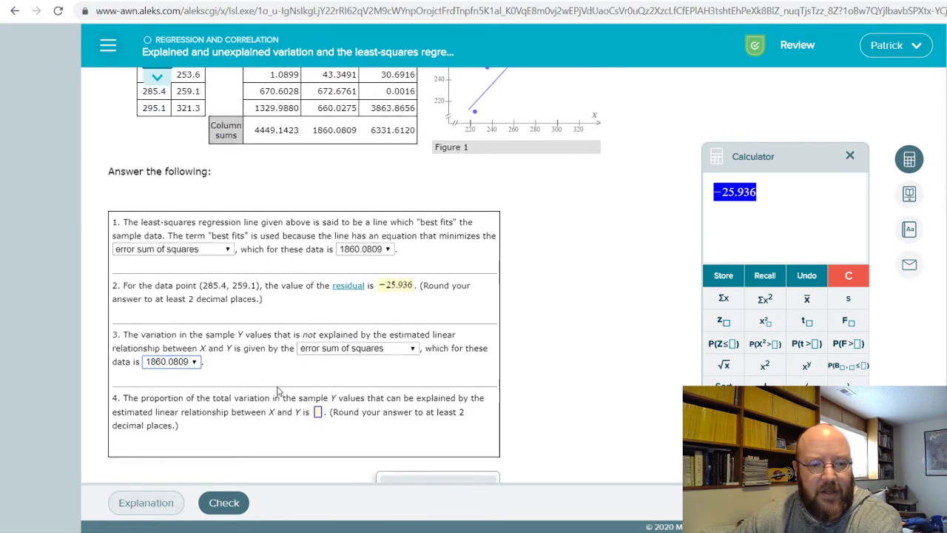
pyautogui.moveTo(209, 399); pyautogui.dragTo(482, 404)
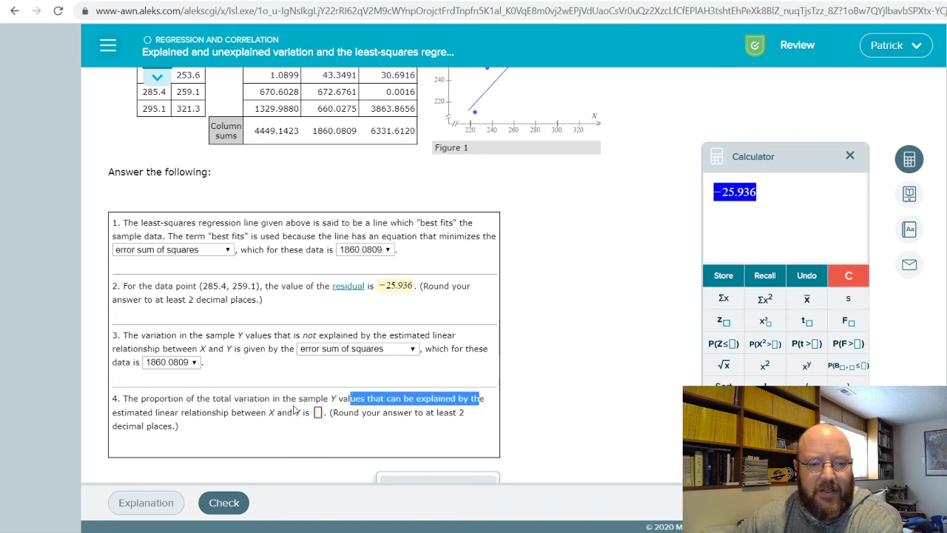
pyautogui.moveTo(156, 412); pyautogui.dragTo(299, 412)
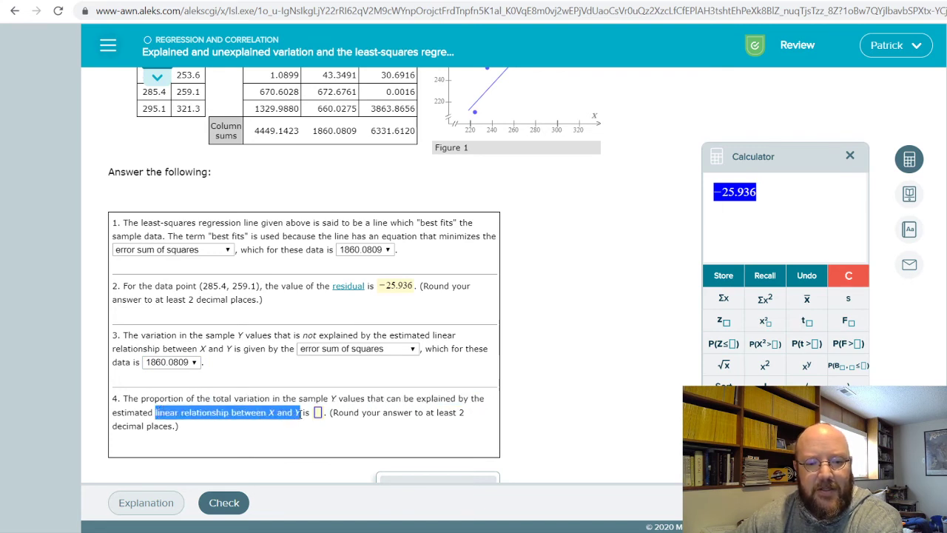
pyautogui.click(560, 364)
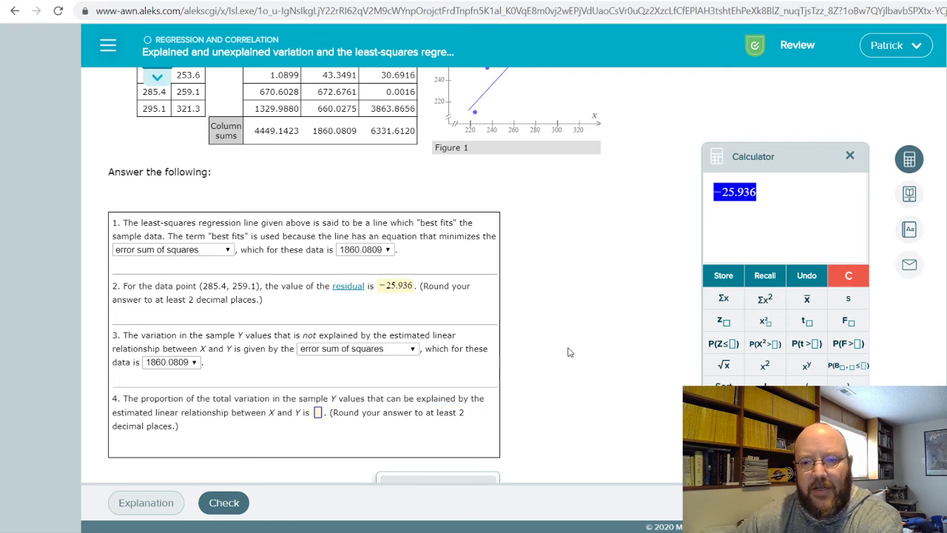
pyautogui.click(848, 281)
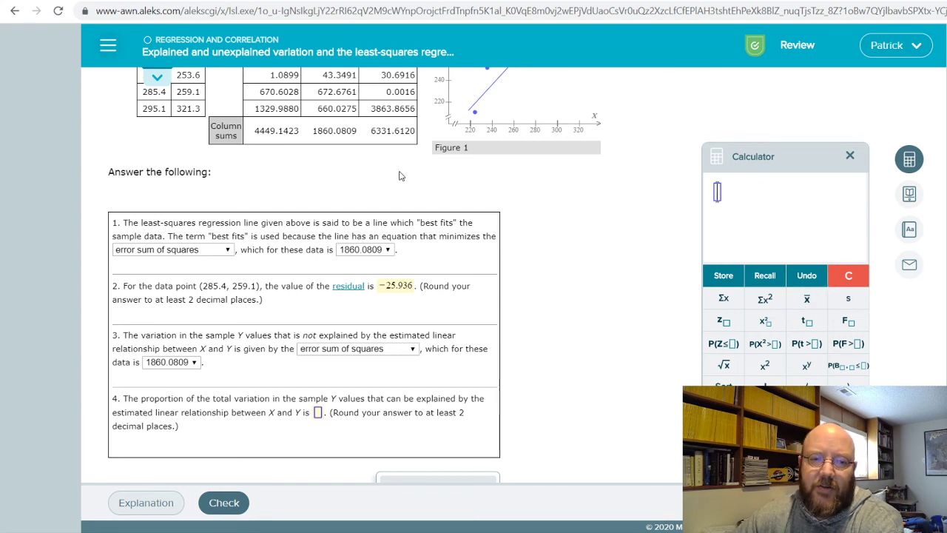
pyautogui.click(277, 131)
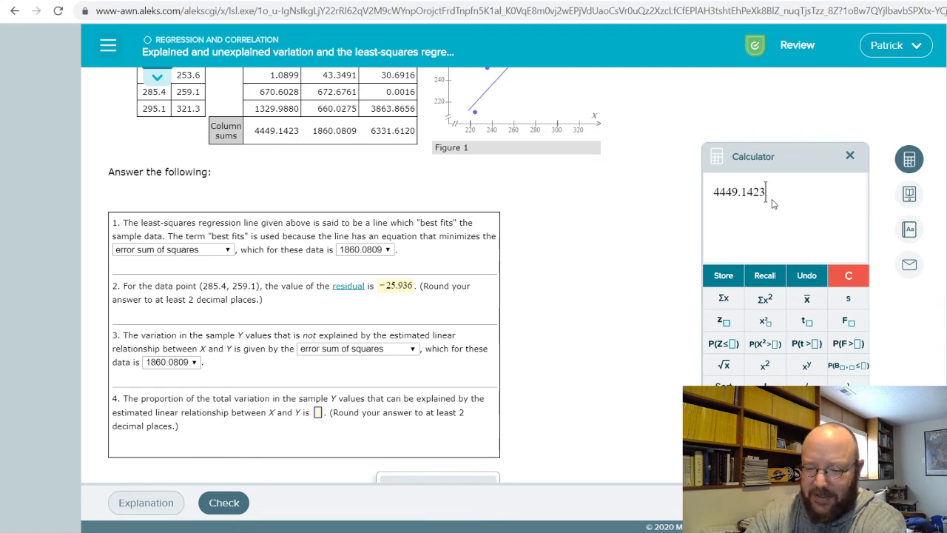
pyautogui.write('/')
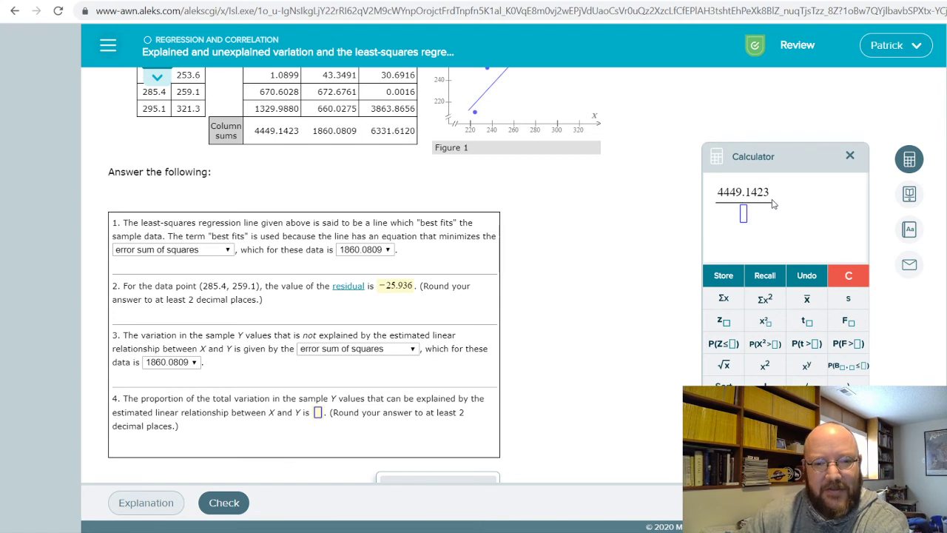
pyautogui.click(397, 132)
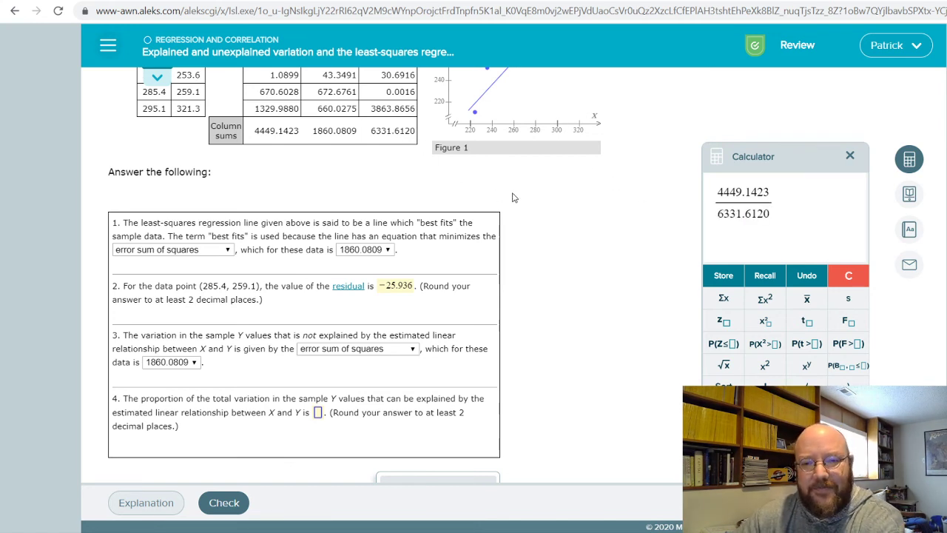
pyautogui.click(809, 212)
pyautogui.press('Return')
# Step: Enter 0.703 as question 4's explained proportion and submit the answers
pyautogui.scroll(-2, 481, 304)
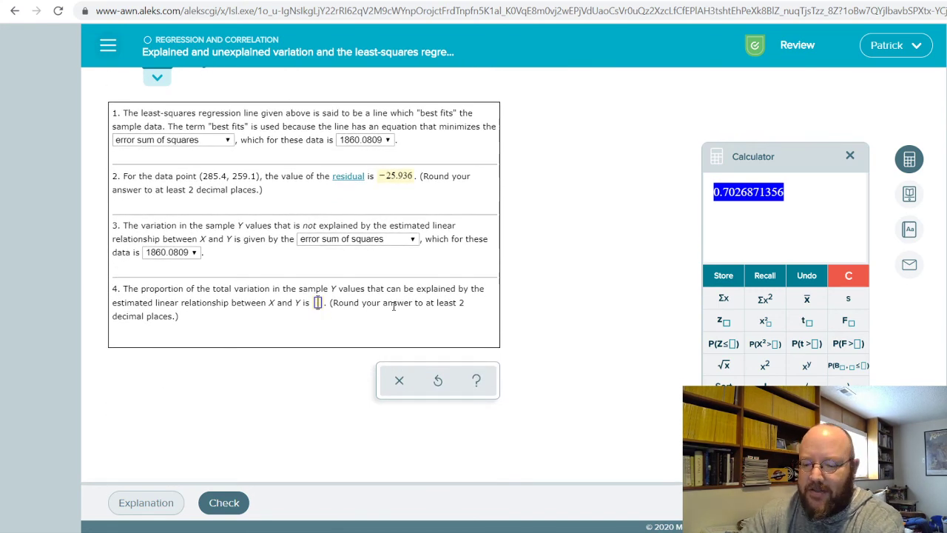
pyautogui.write('0.')
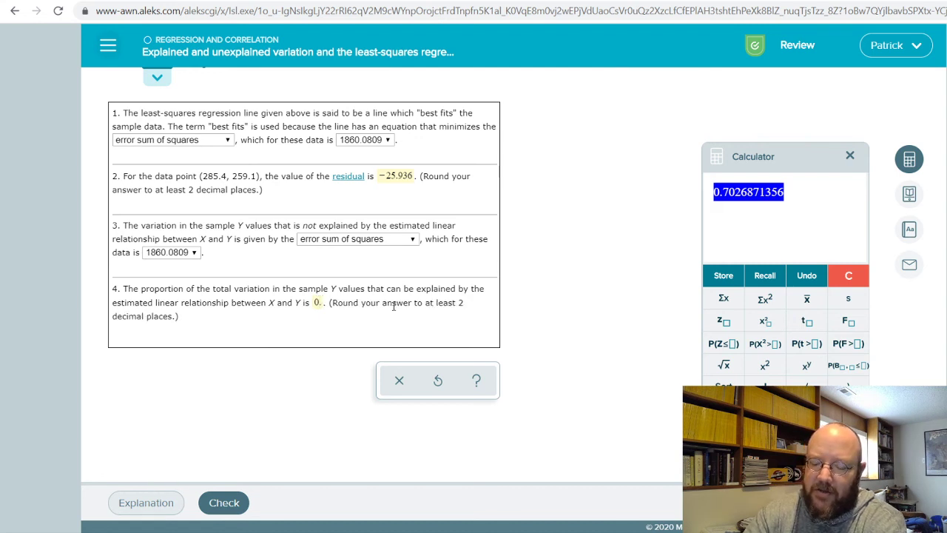
pyautogui.write('70')
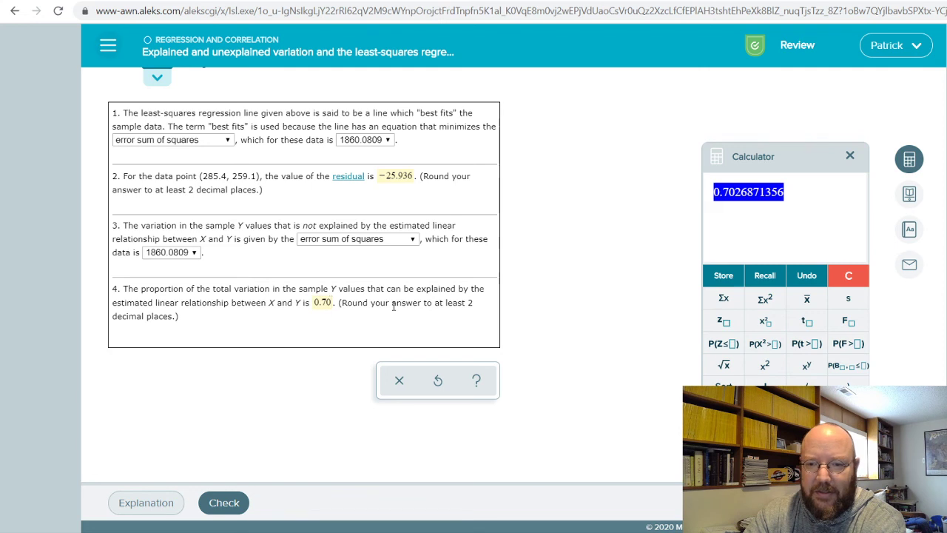
pyautogui.write('3')
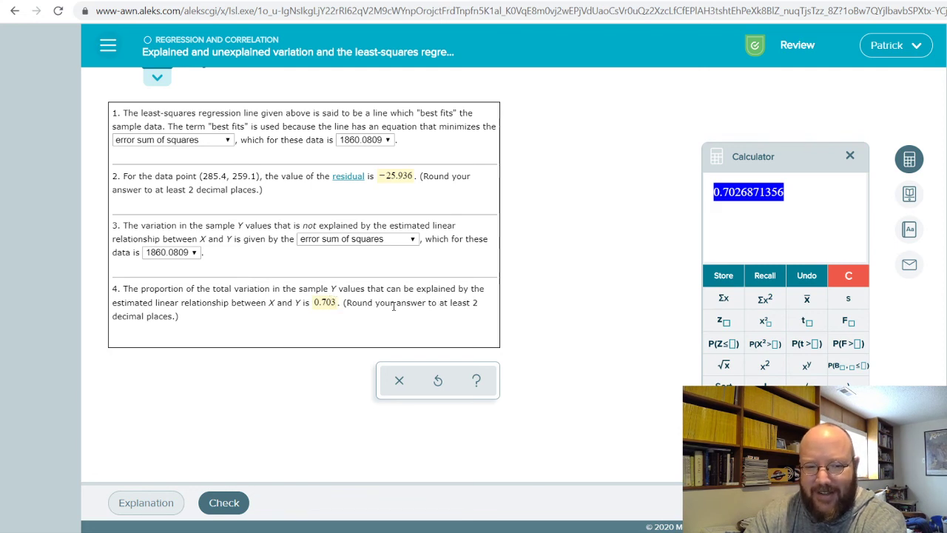
pyautogui.click(237, 509)
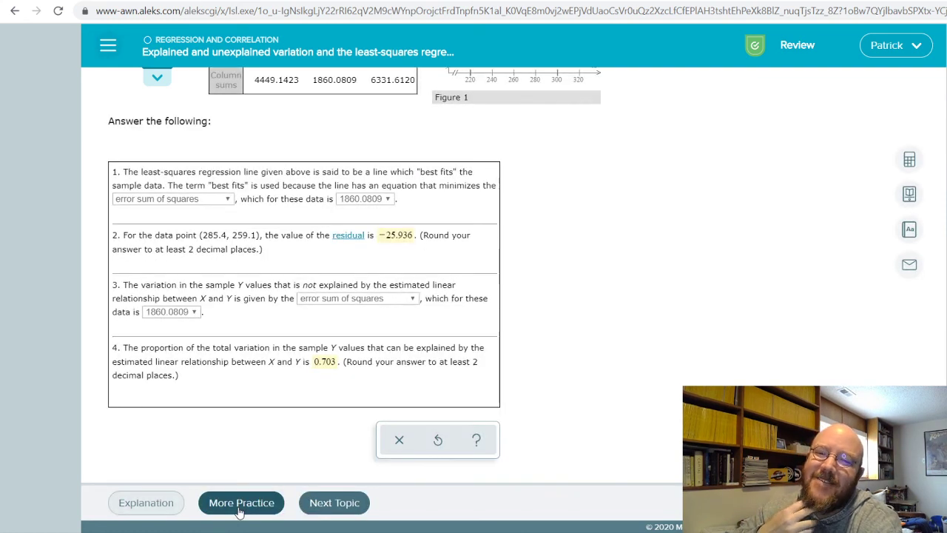
pyautogui.scroll(4, 457, 358)
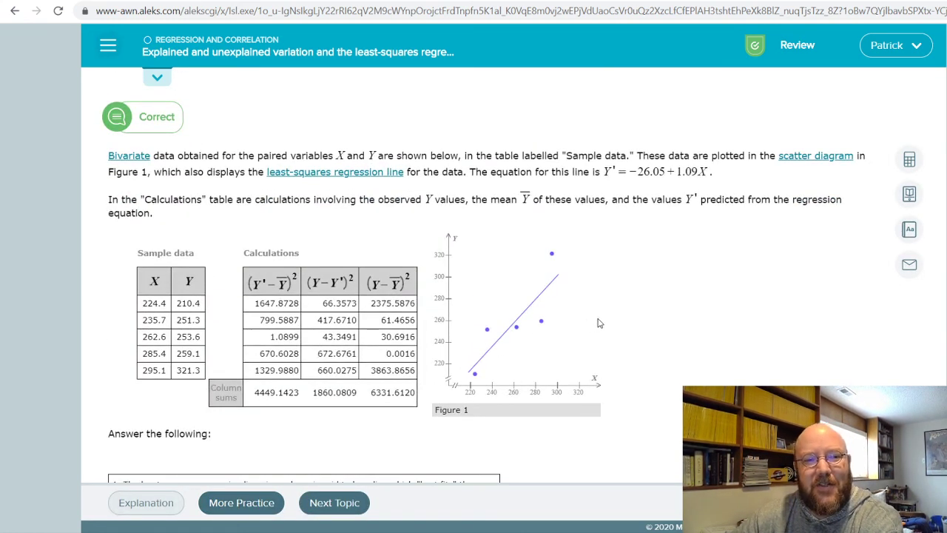